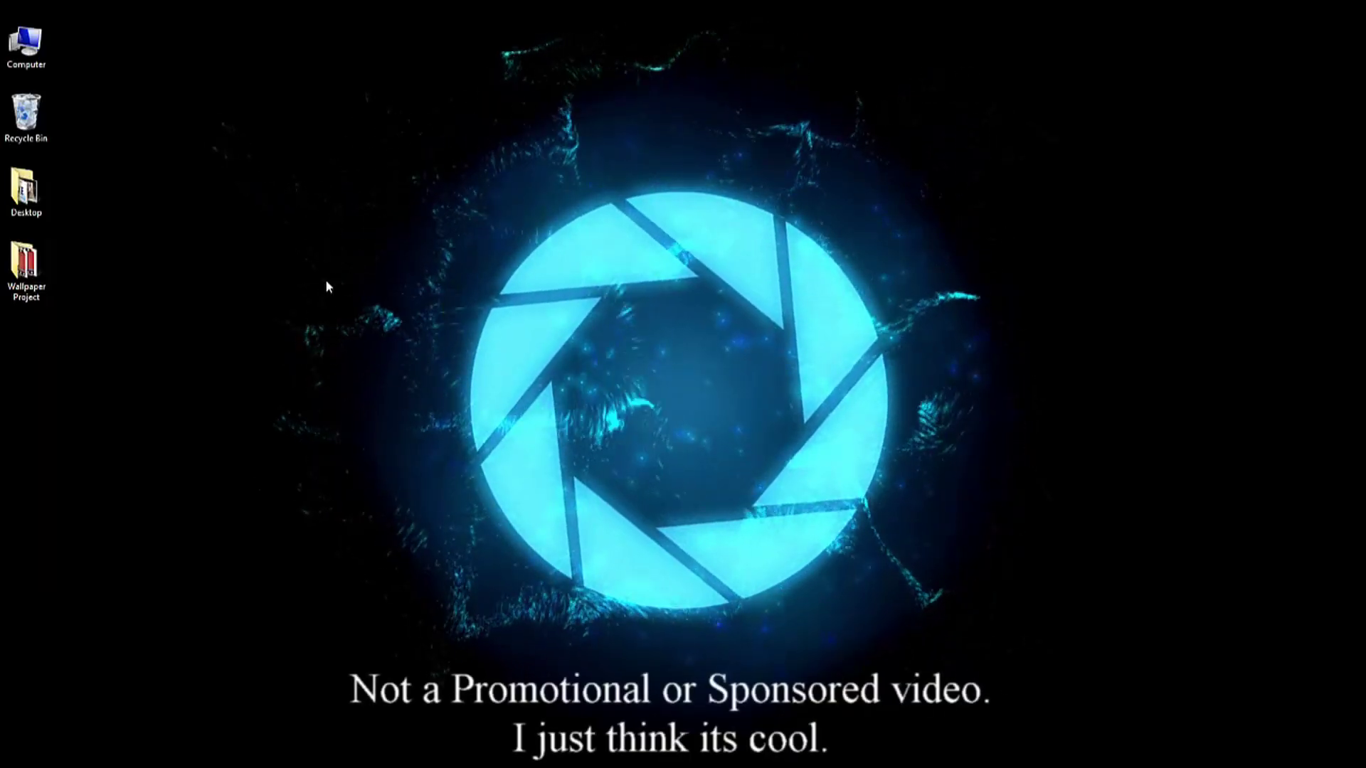
# Restore the minimized Chrome window showing the Google home page
pyautogui.click(27, 189)
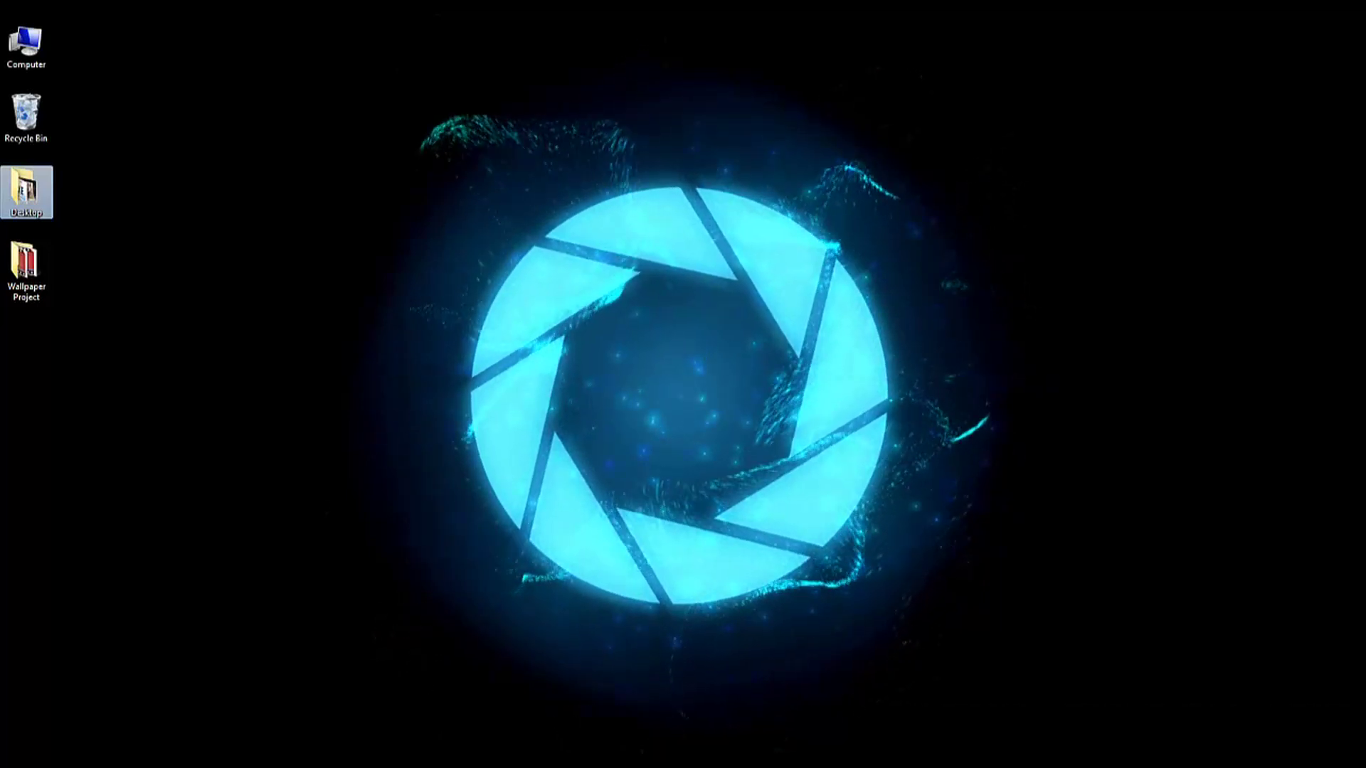
pyautogui.click(273, 701)
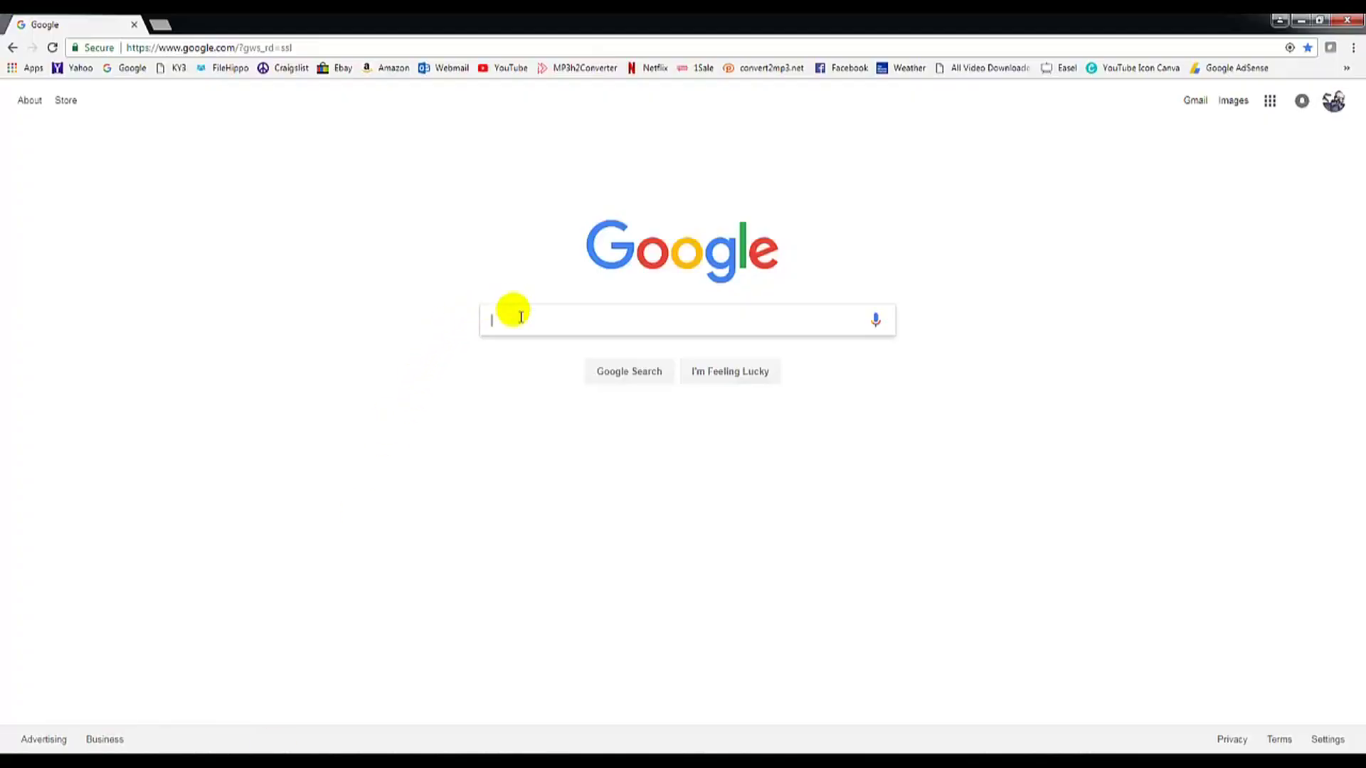
# Search Google for 'steam games' using the suggested query
pyautogui.click(521, 317)
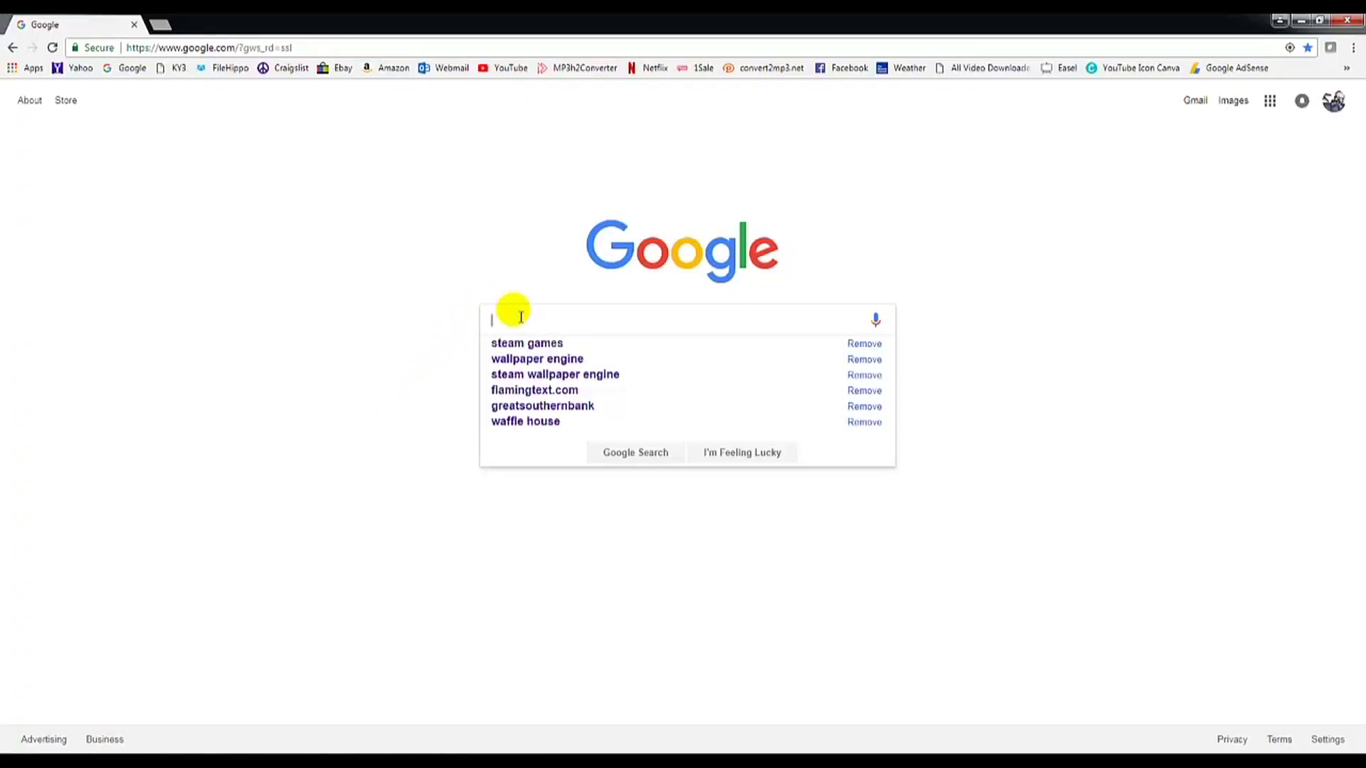
pyautogui.press('Down')
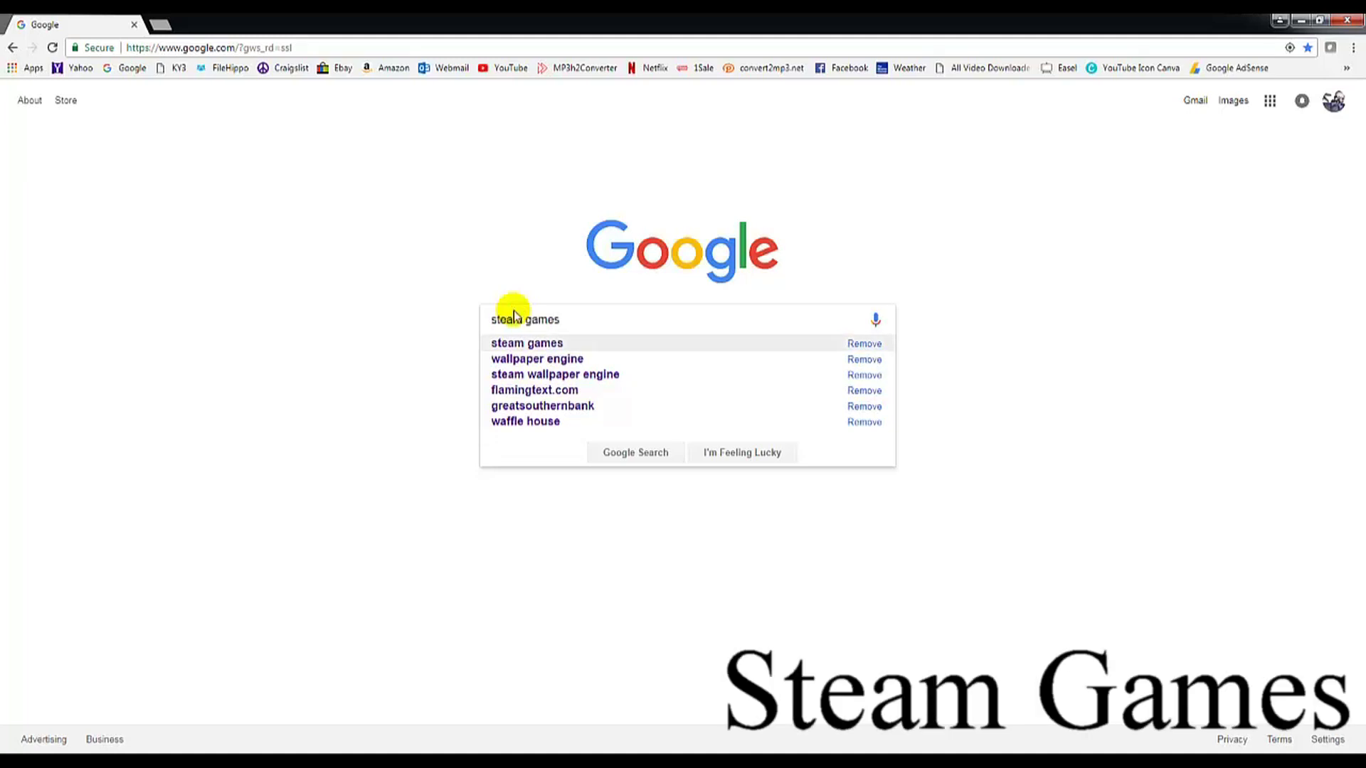
pyautogui.press('Return')
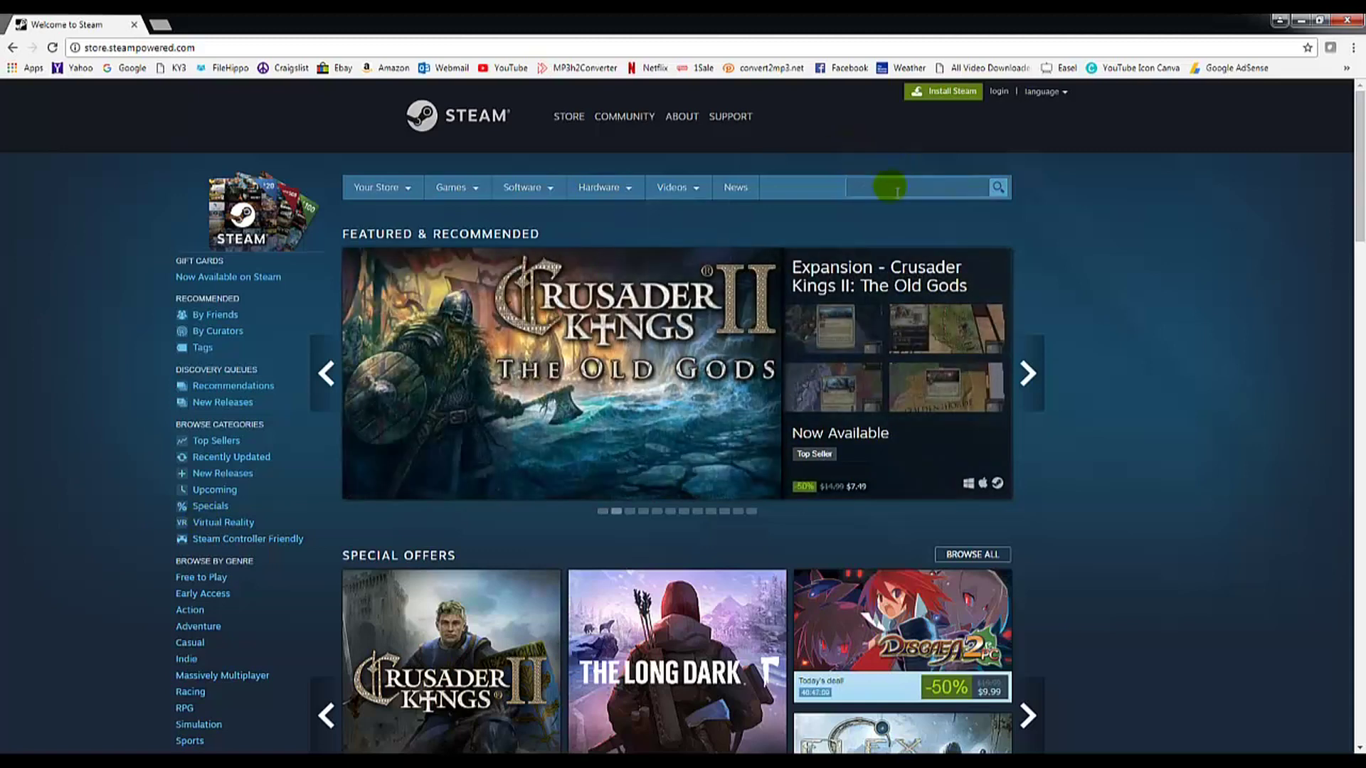
# Open Steam's Wallpaper Engine page, check its $3.99 price, then minimize Chrome
pyautogui.write('ll')
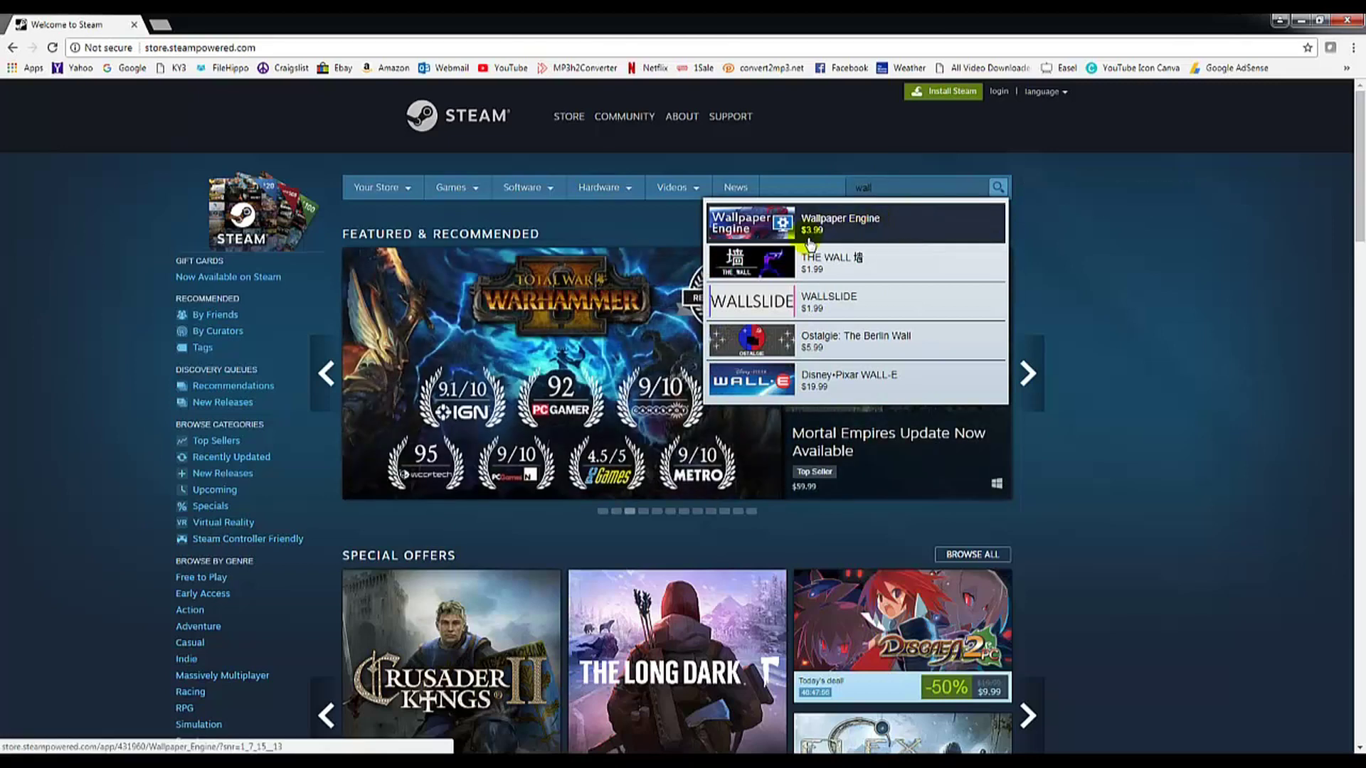
pyautogui.click(854, 235)
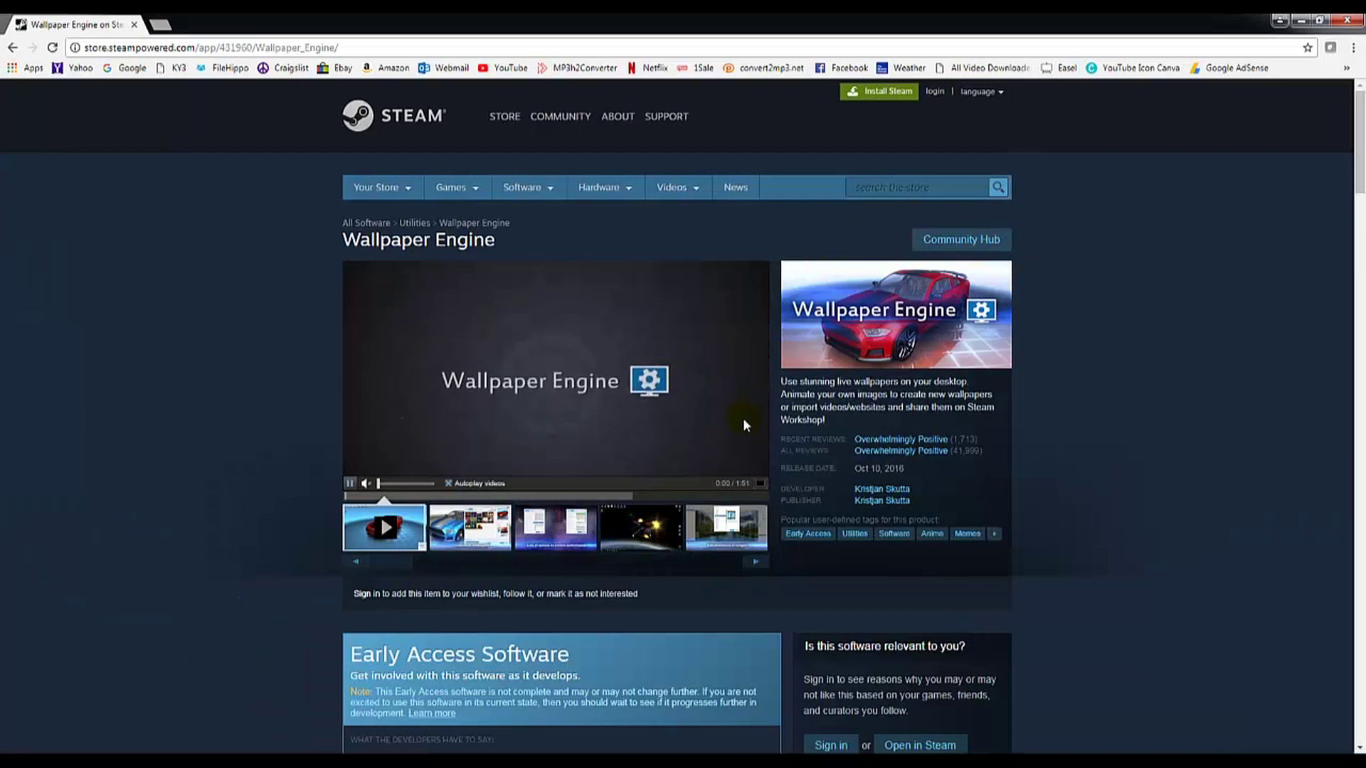
pyautogui.scroll(-7, 749, 443)
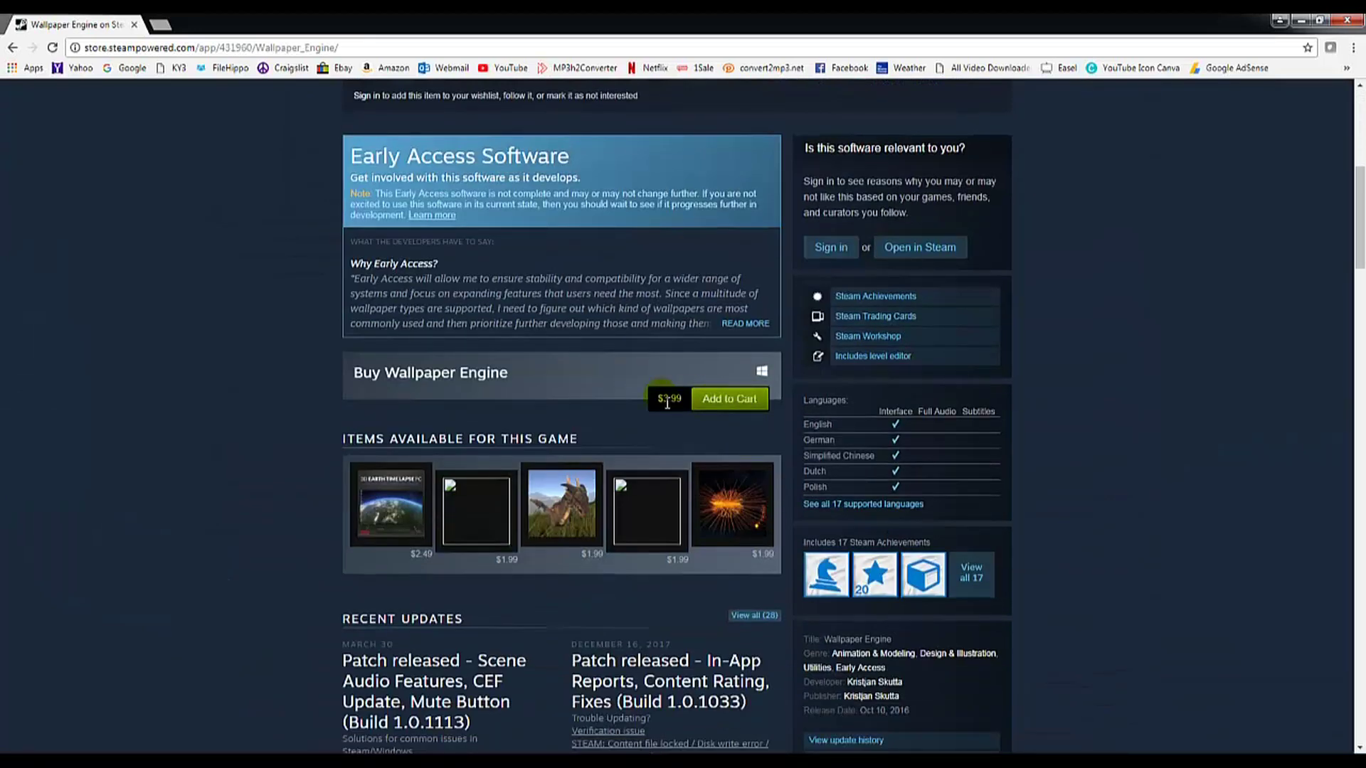
pyautogui.scroll(7, 791, 366)
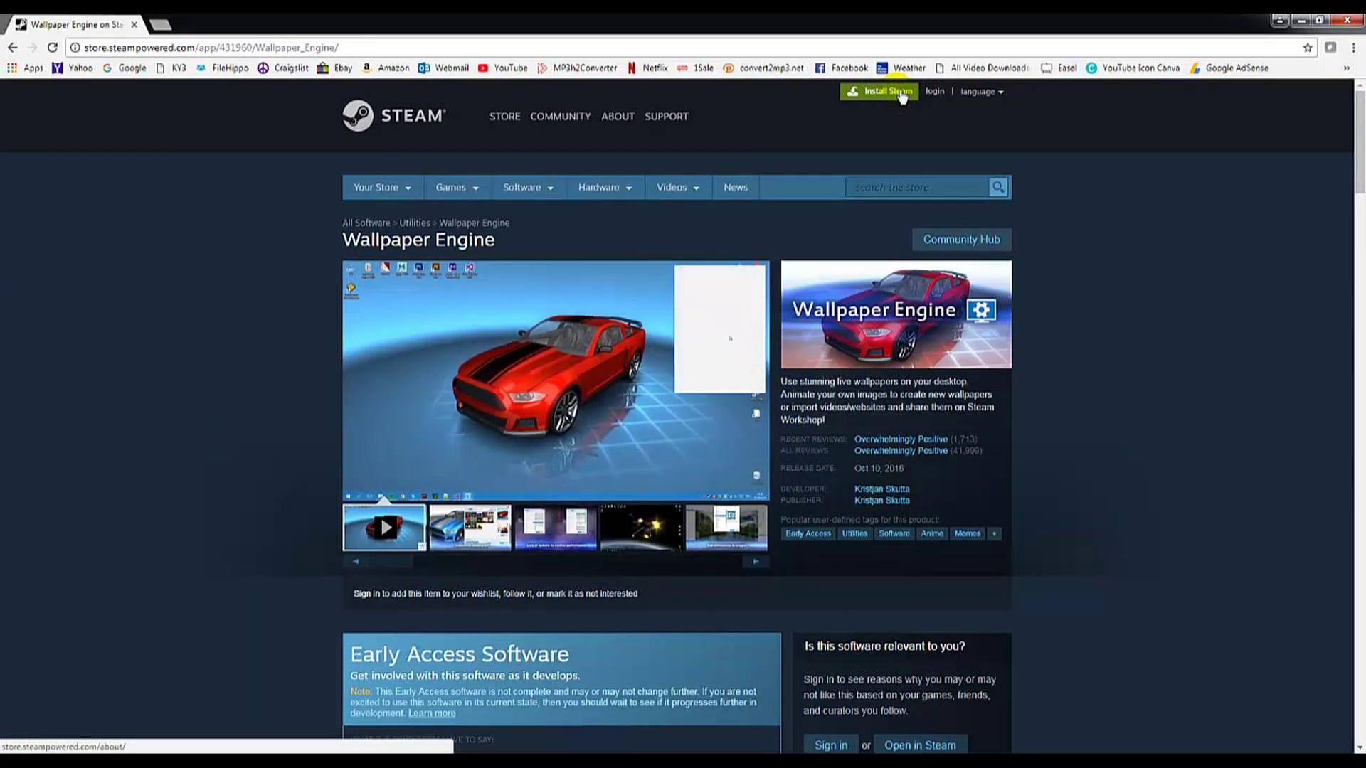
pyautogui.scroll(-5, 808, 360)
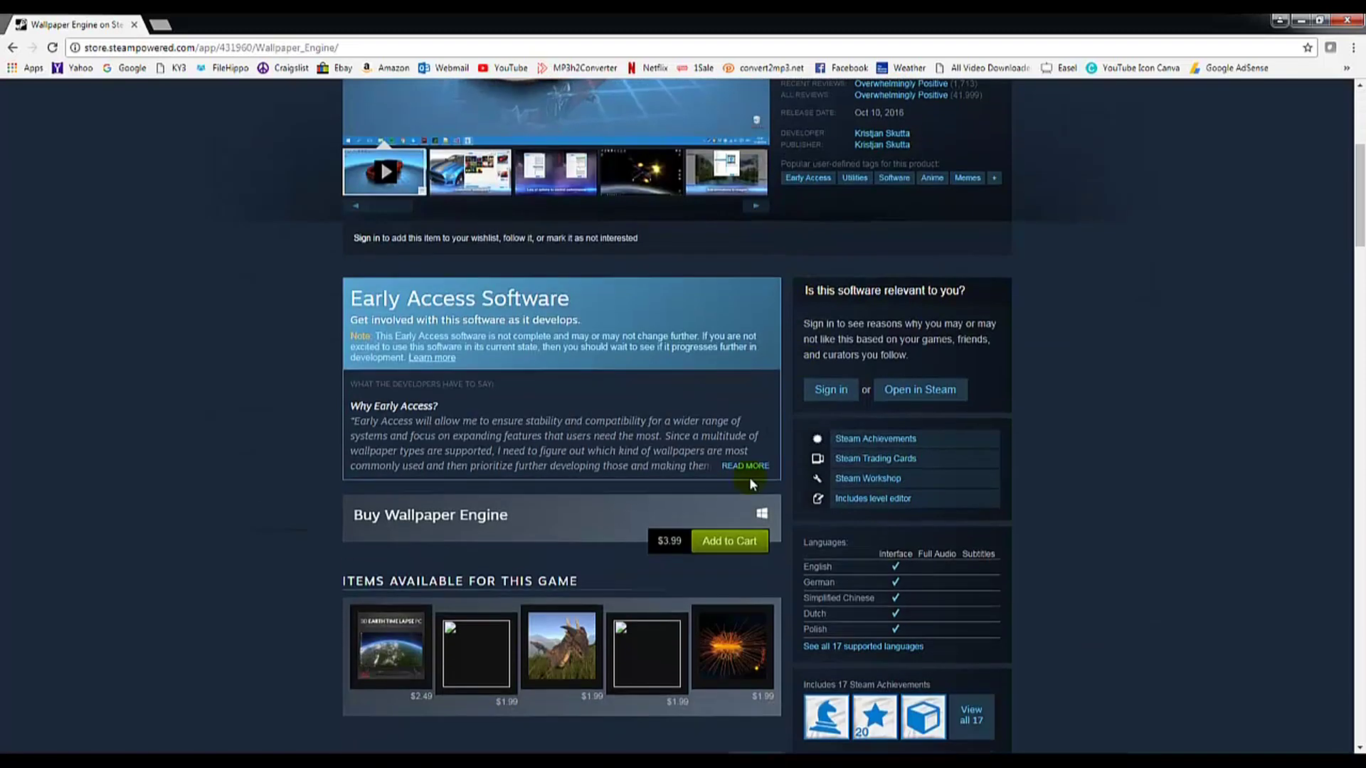
pyautogui.scroll(-1, 727, 506)
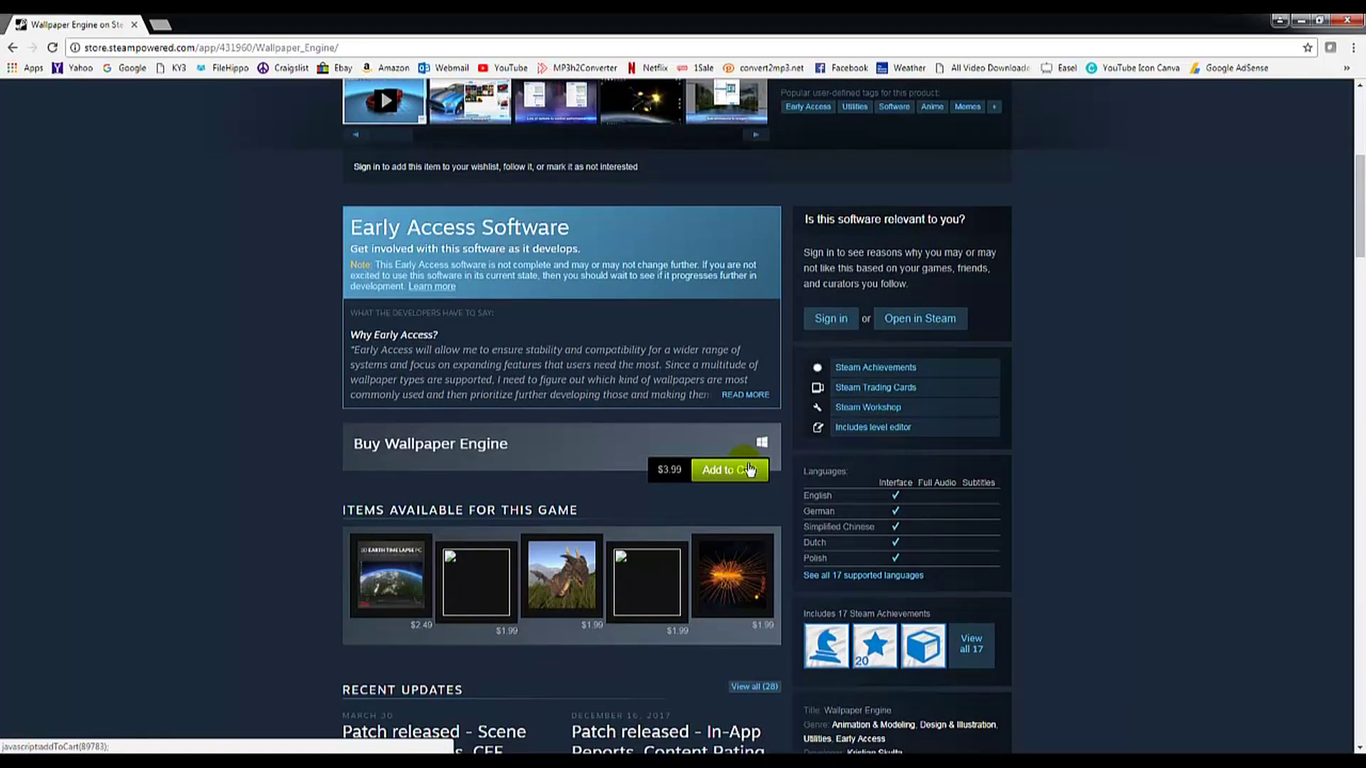
pyautogui.scroll(4, 746, 502)
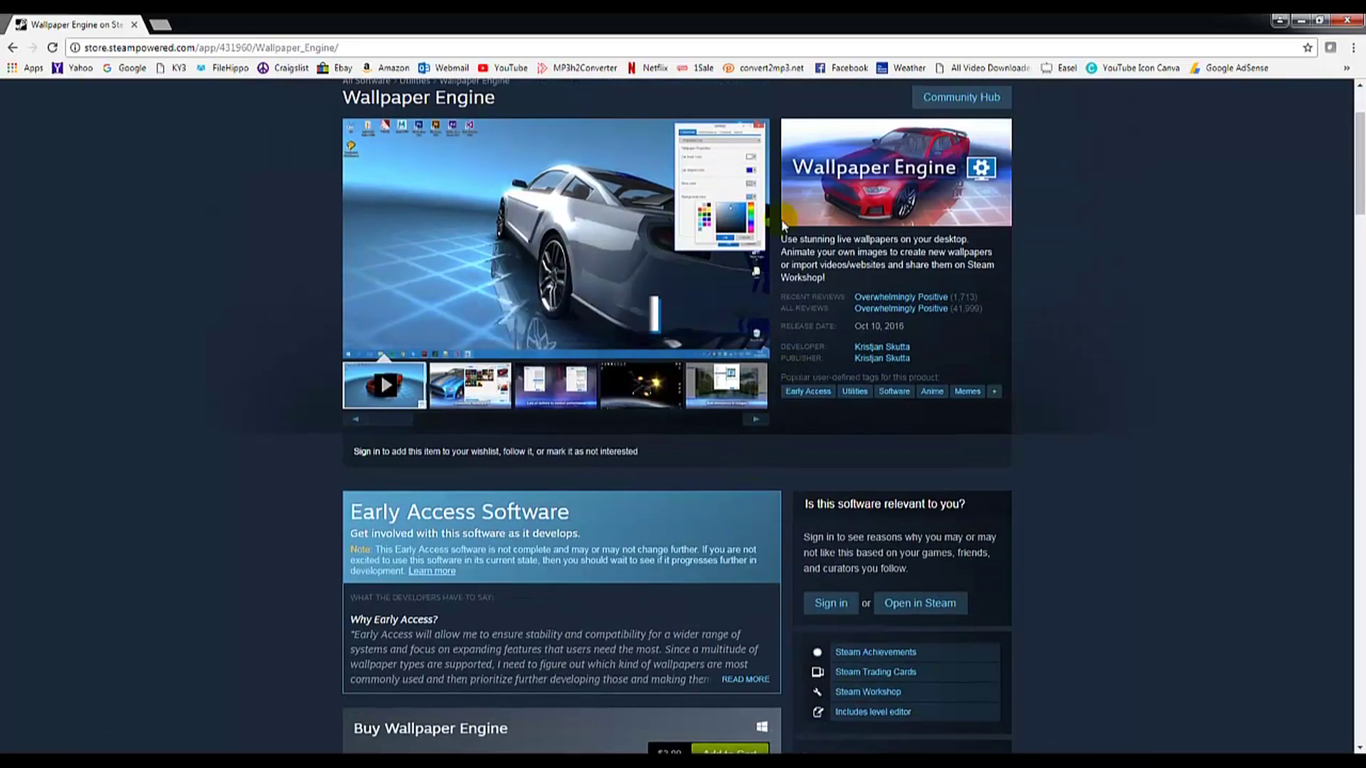
pyautogui.scroll(2, 768, 223)
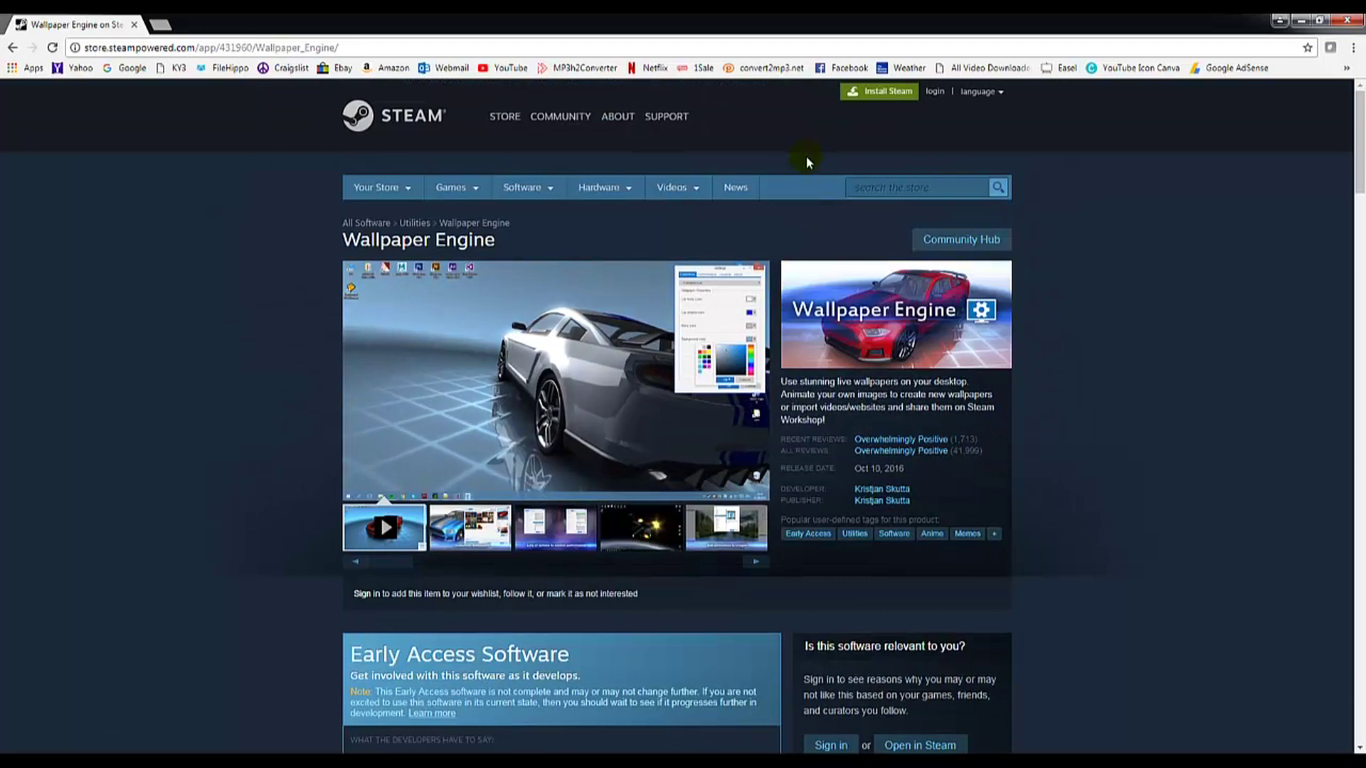
pyautogui.click(1299, 23)
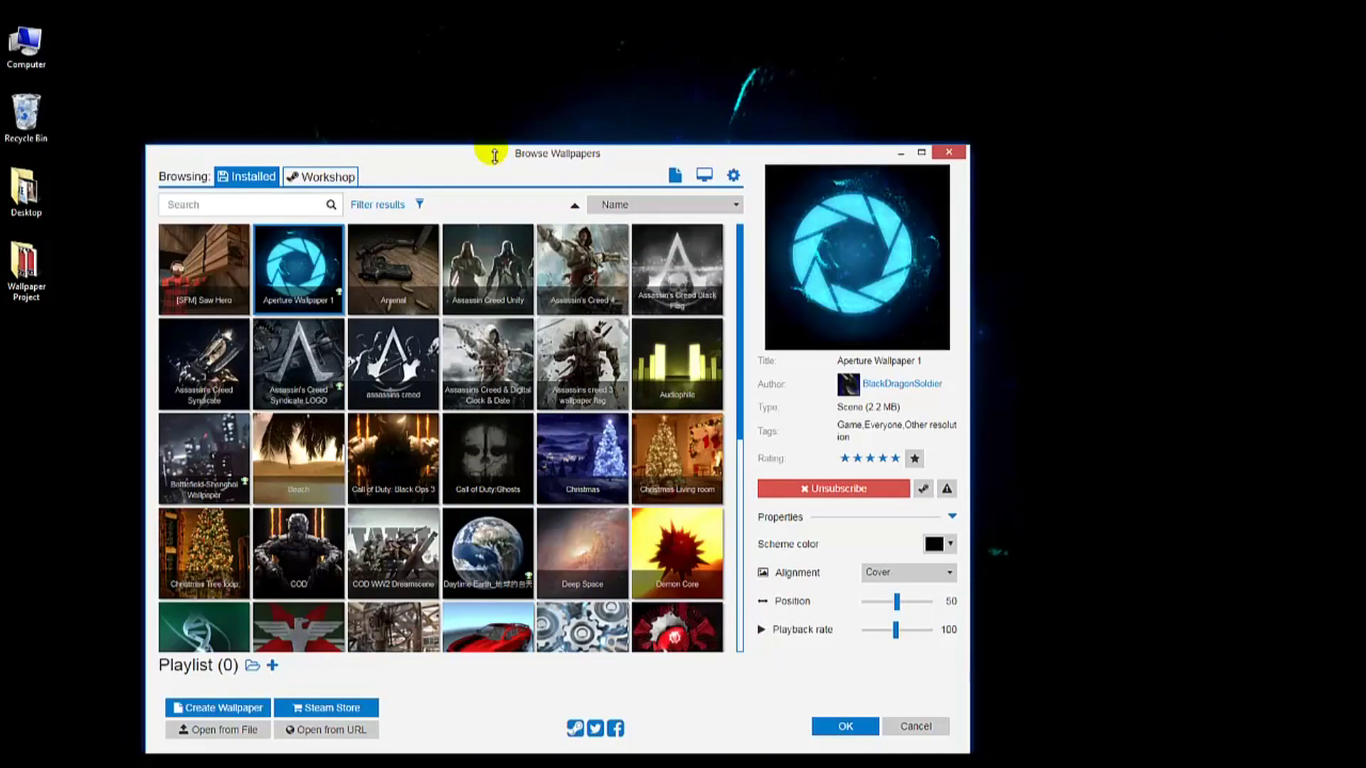
# Enlarge the wallpaper browser and preview Assassin's Creed Unity, then Assassin's Creed Syndicate LOGO, as wallpaper
pyautogui.moveTo(494, 155); pyautogui.dragTo(497, 42)
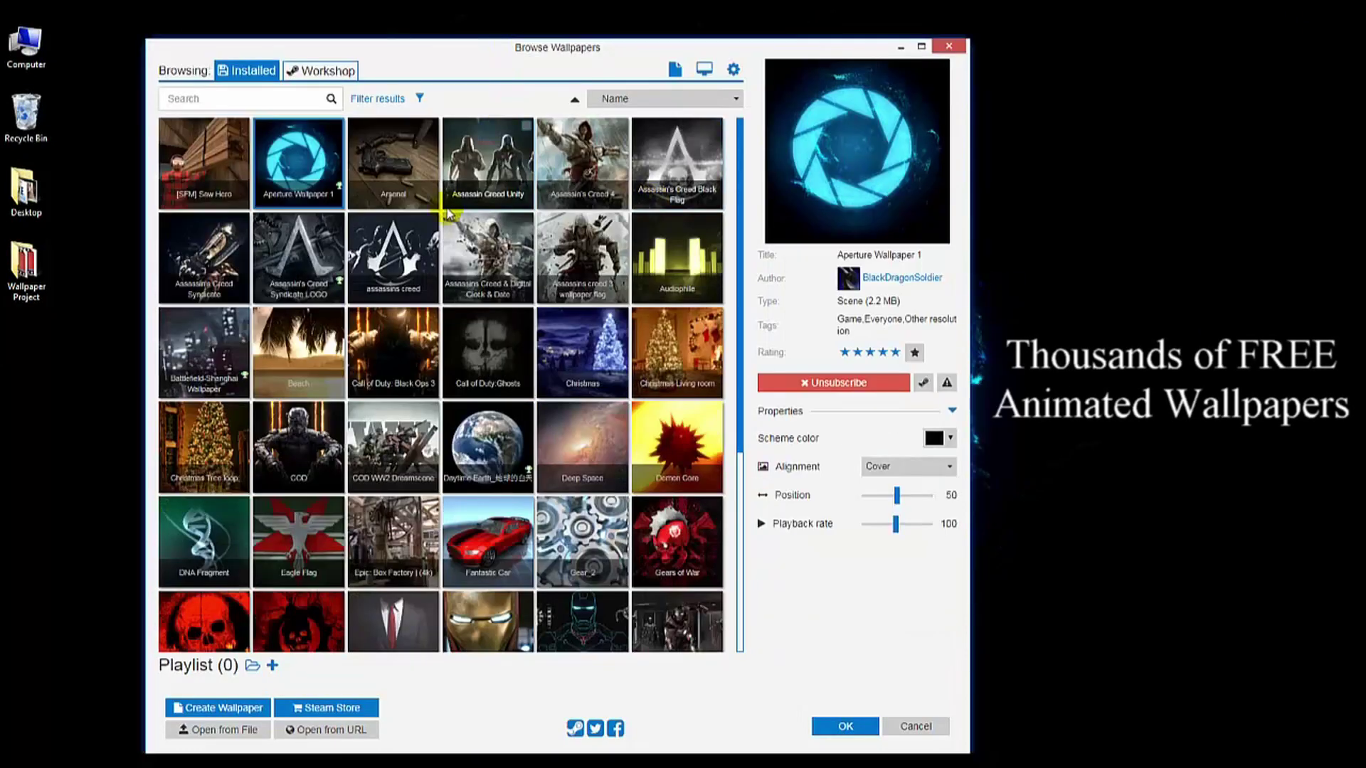
pyautogui.click(499, 162)
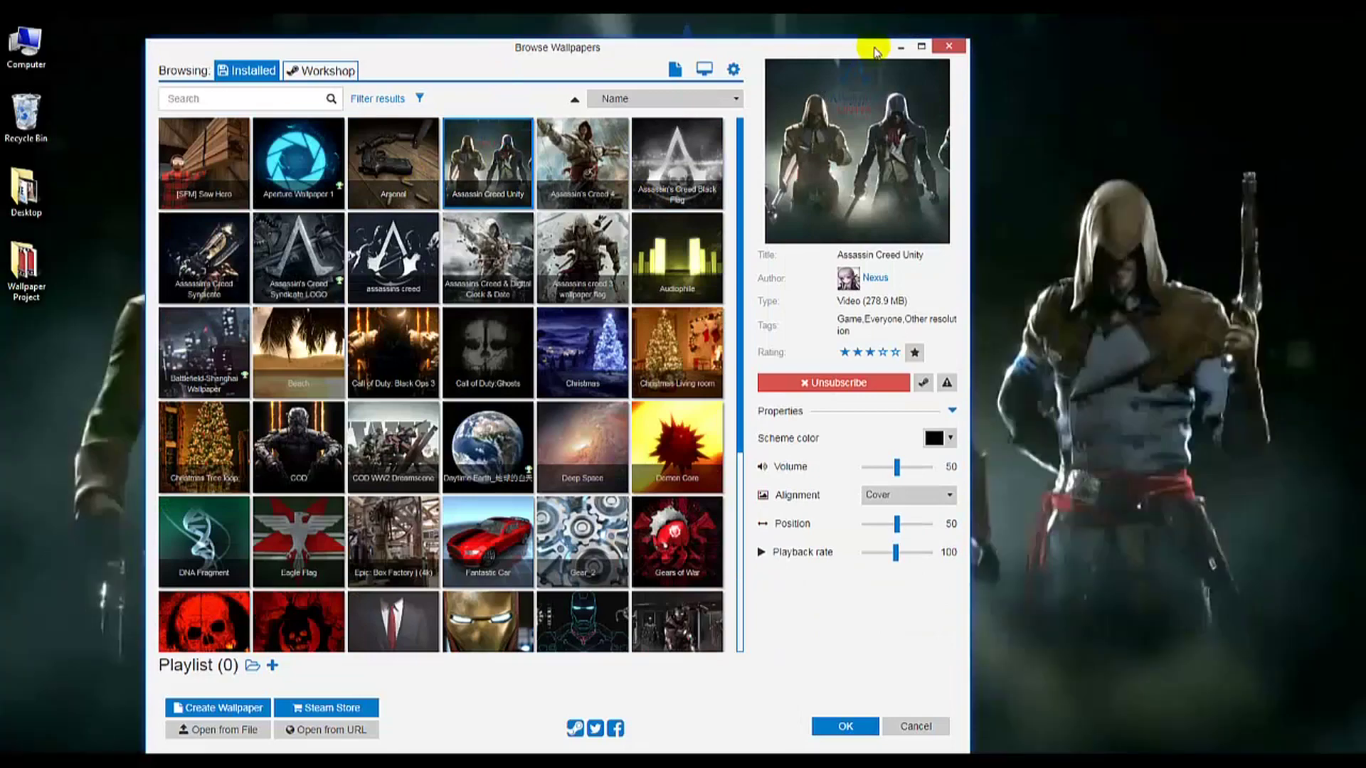
pyautogui.click(900, 48)
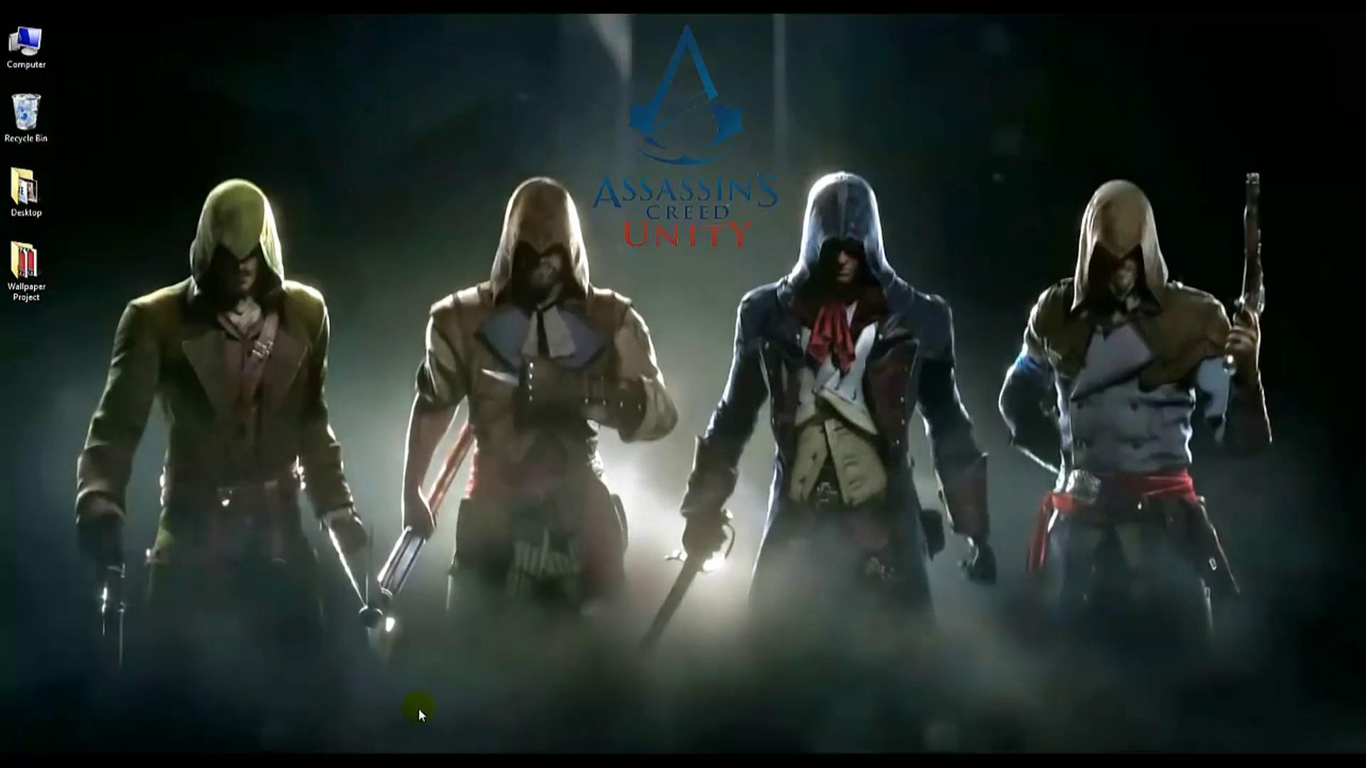
pyautogui.click(421, 740)
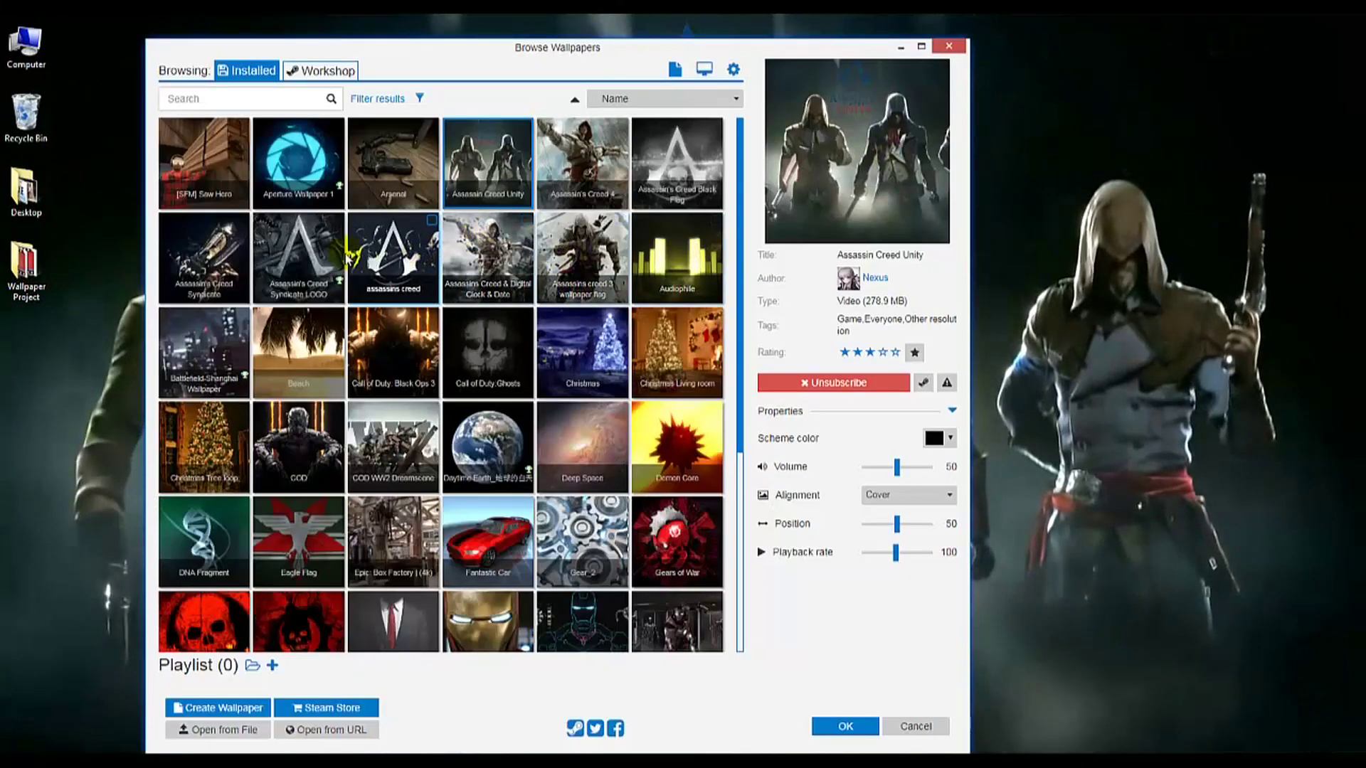
pyautogui.click(298, 246)
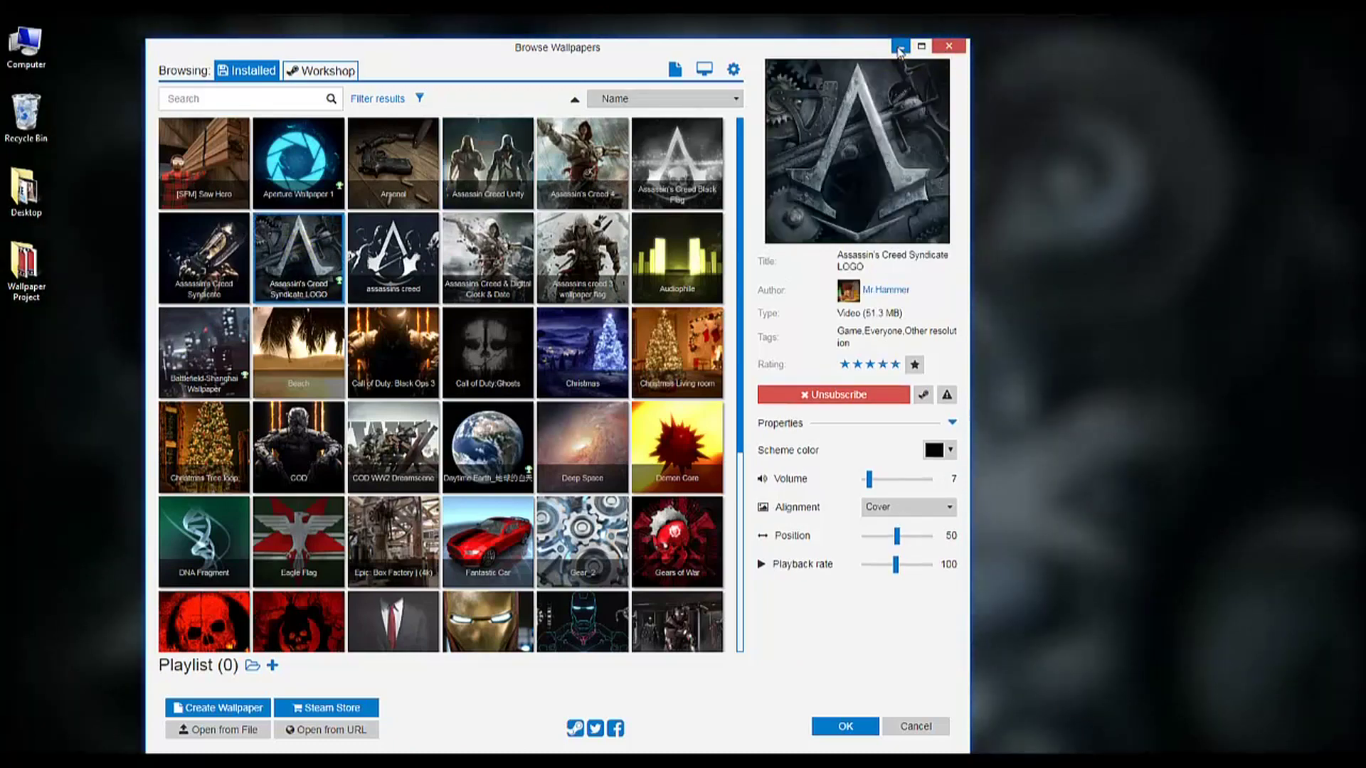
pyautogui.click(899, 47)
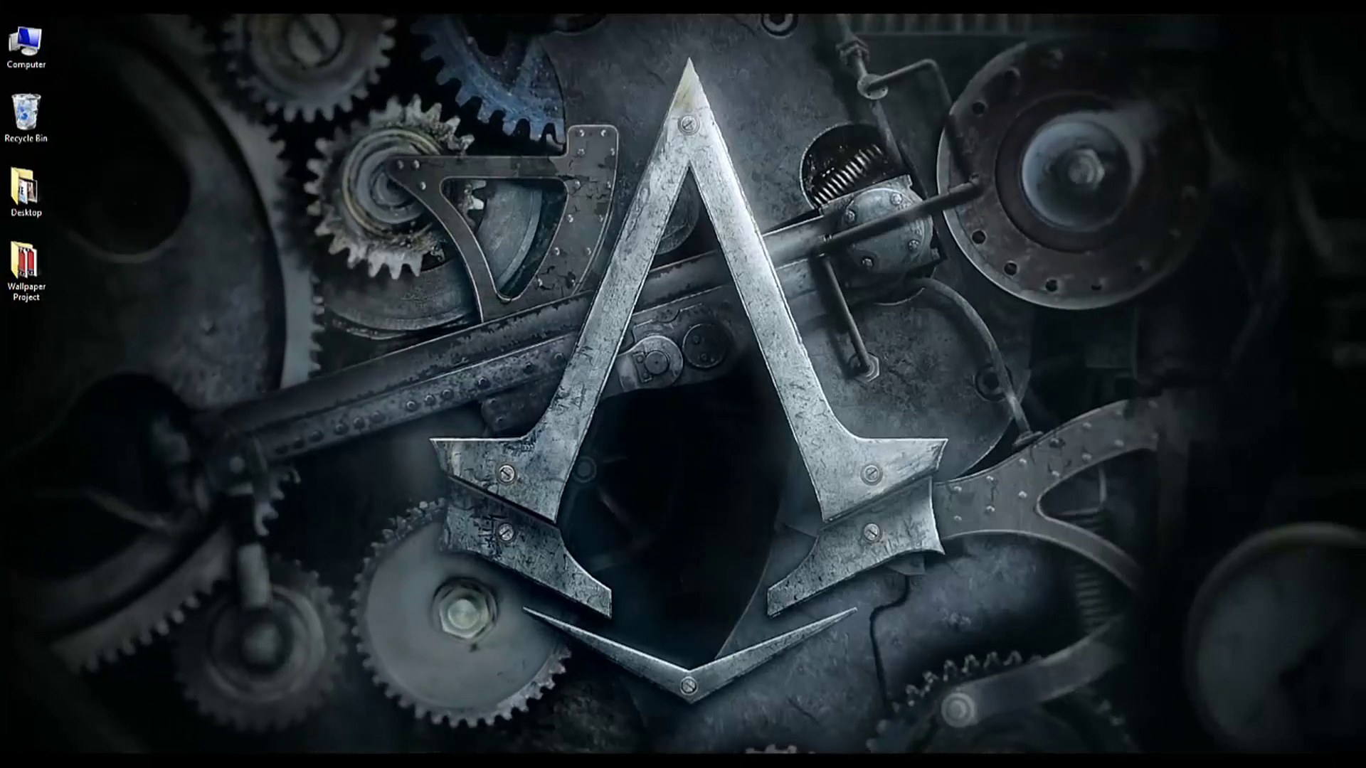
# Set Assassin's Creed Syndicate as the wallpaper, preview it, then browse the Workshop
pyautogui.hotkey('alt', 'Tab')
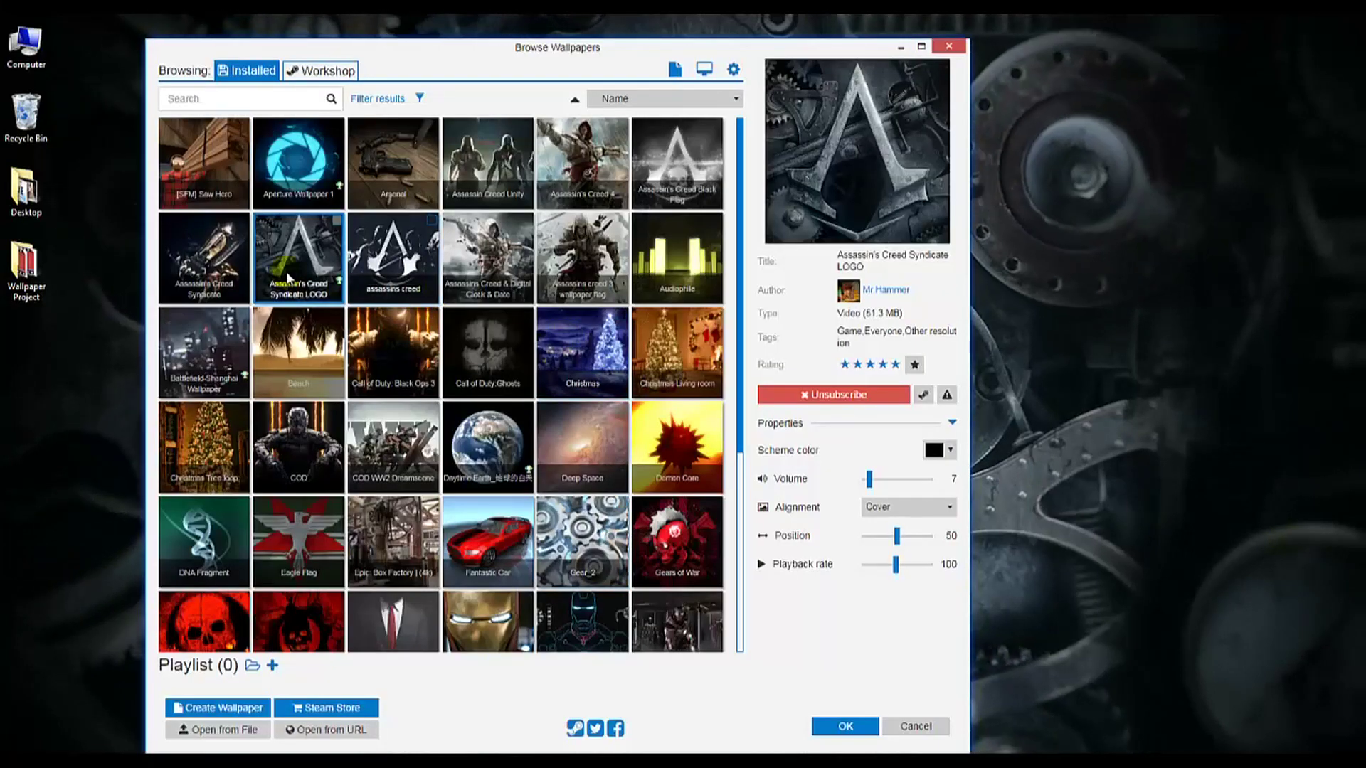
pyautogui.click(204, 258)
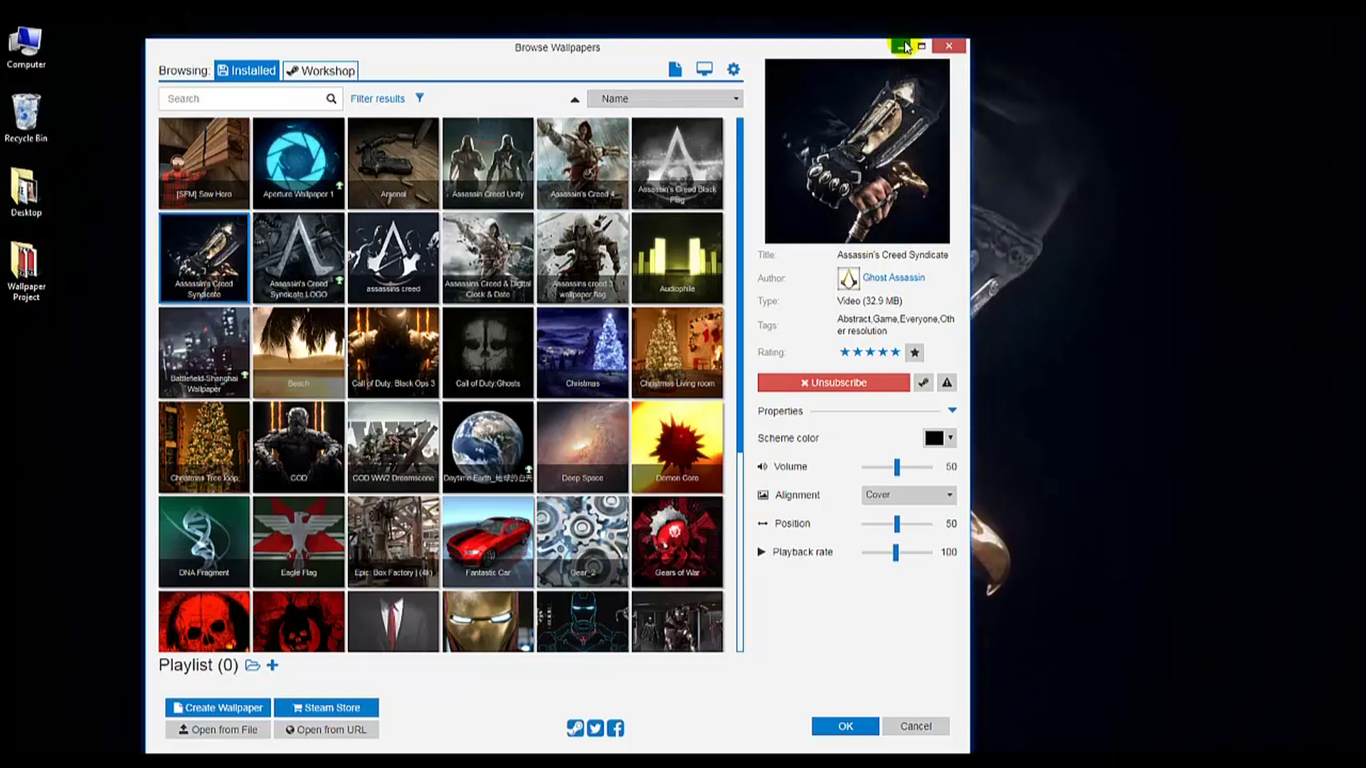
pyautogui.click(903, 47)
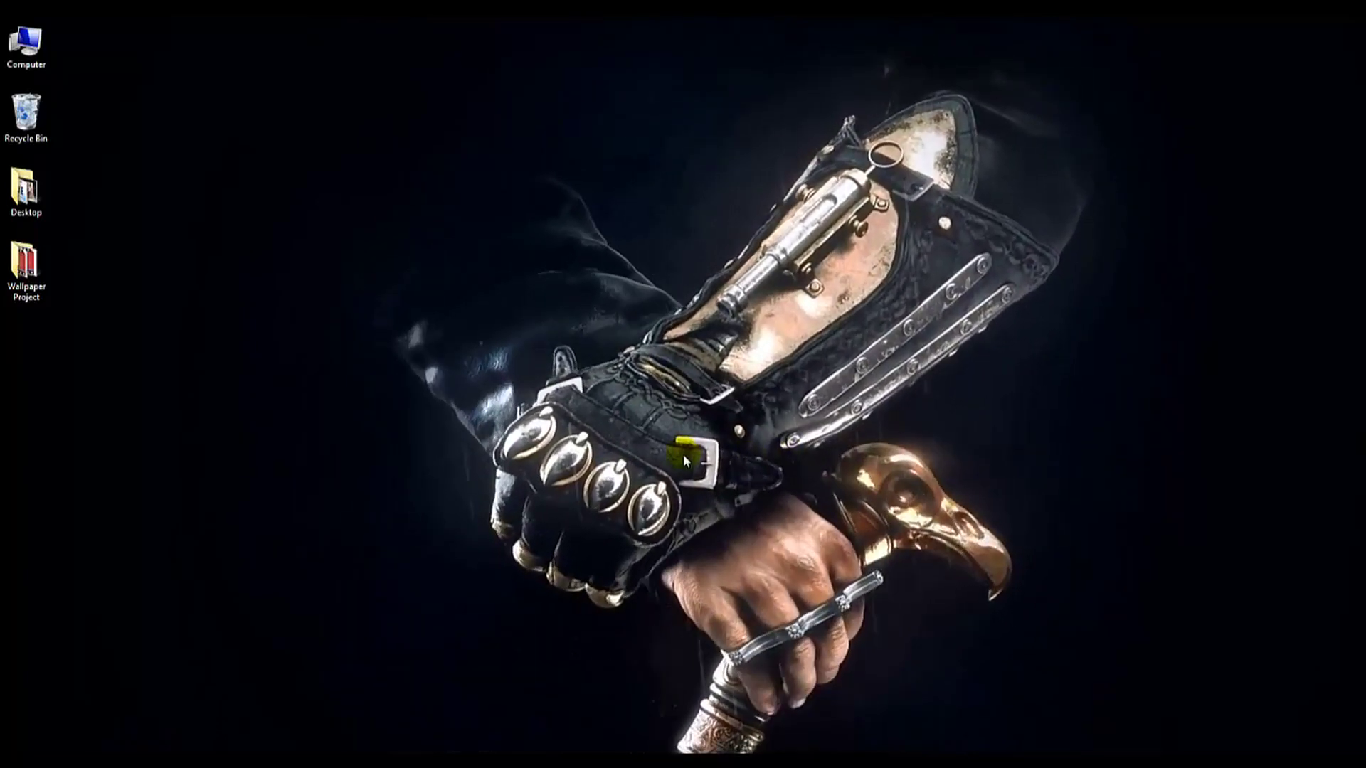
pyautogui.click(433, 694)
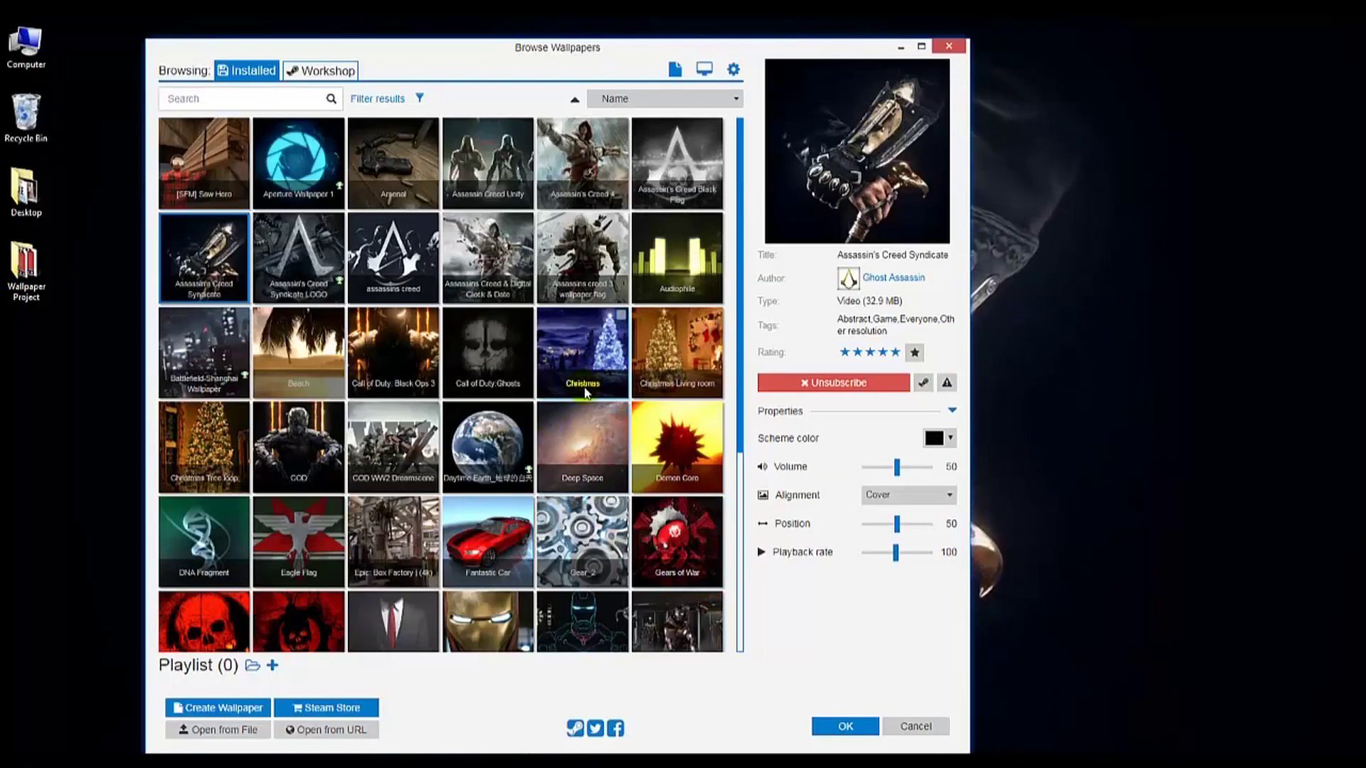
pyautogui.click(721, 100)
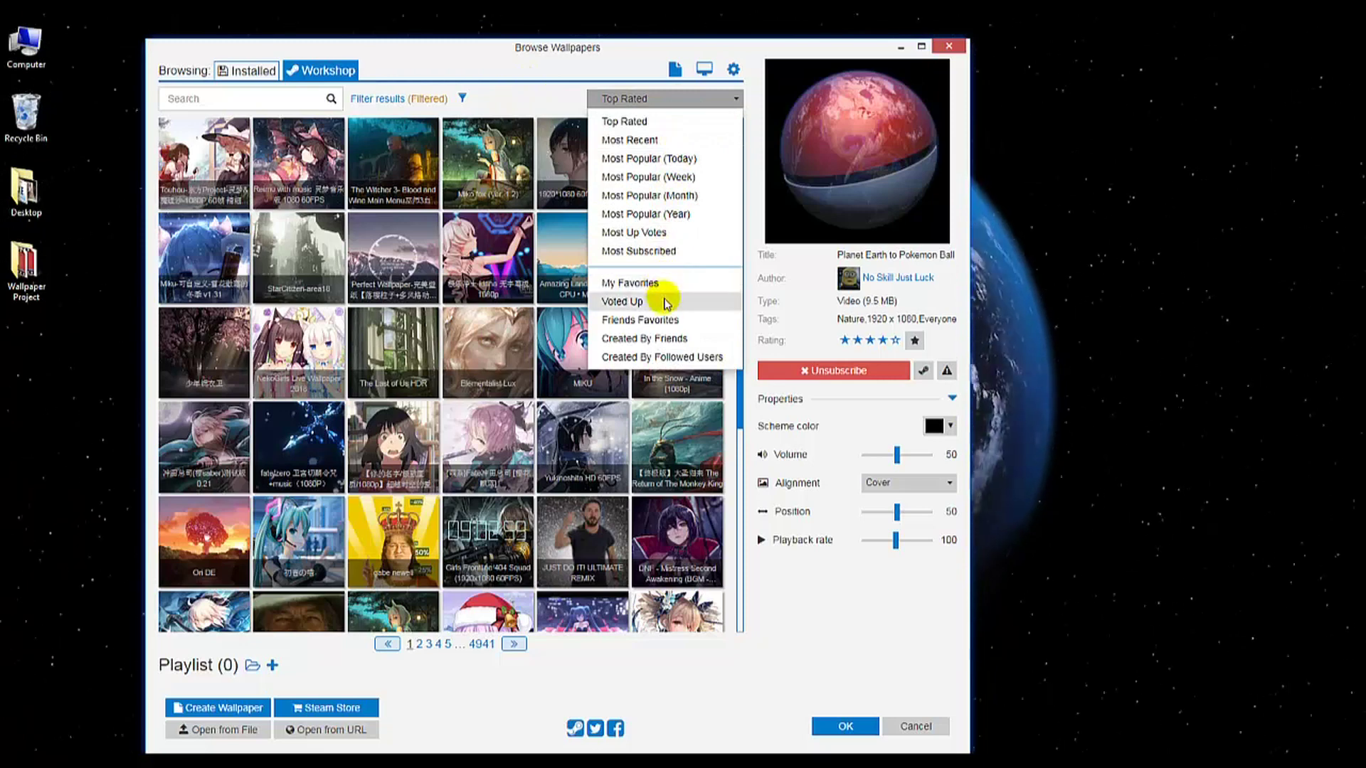
# Search the Workshop for 'call of duty' and download the SAS and USMC wallpaper
pyautogui.click(257, 101)
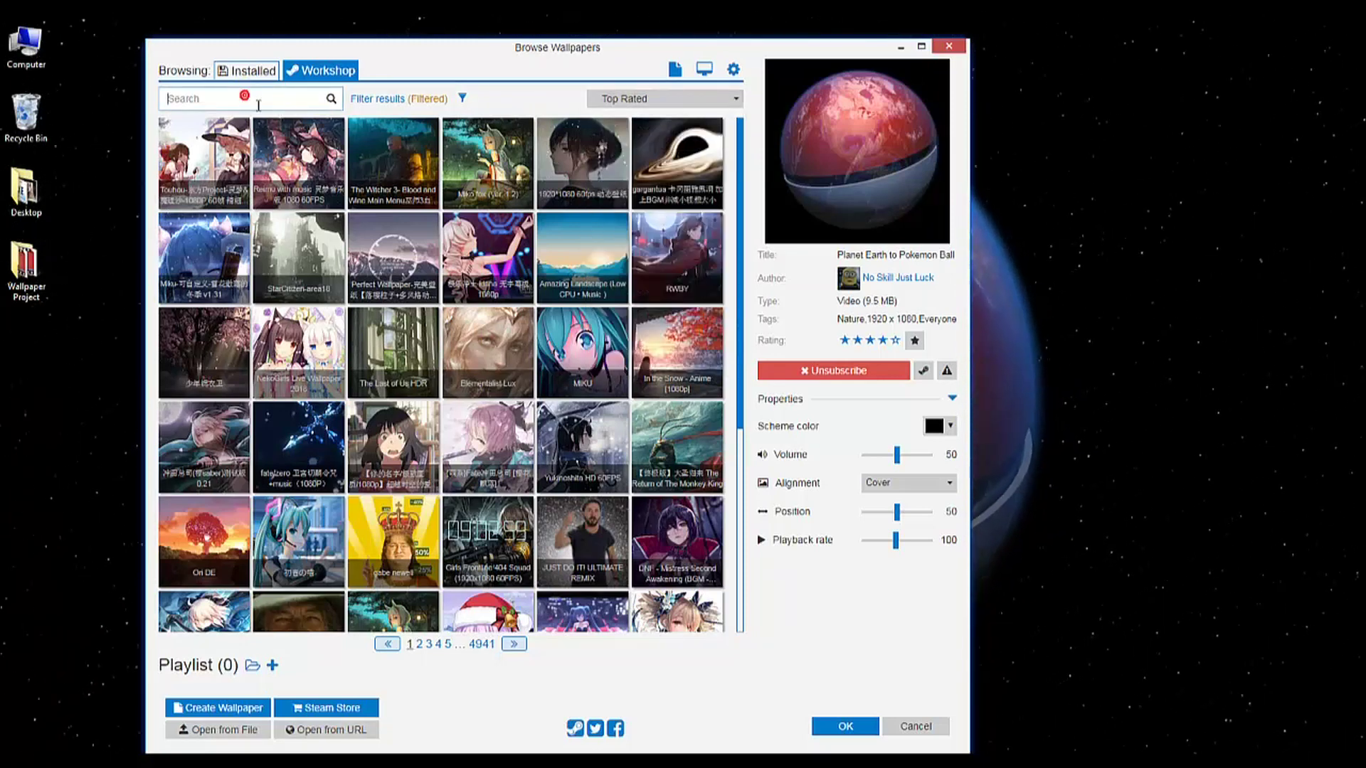
pyautogui.write('call of duy')
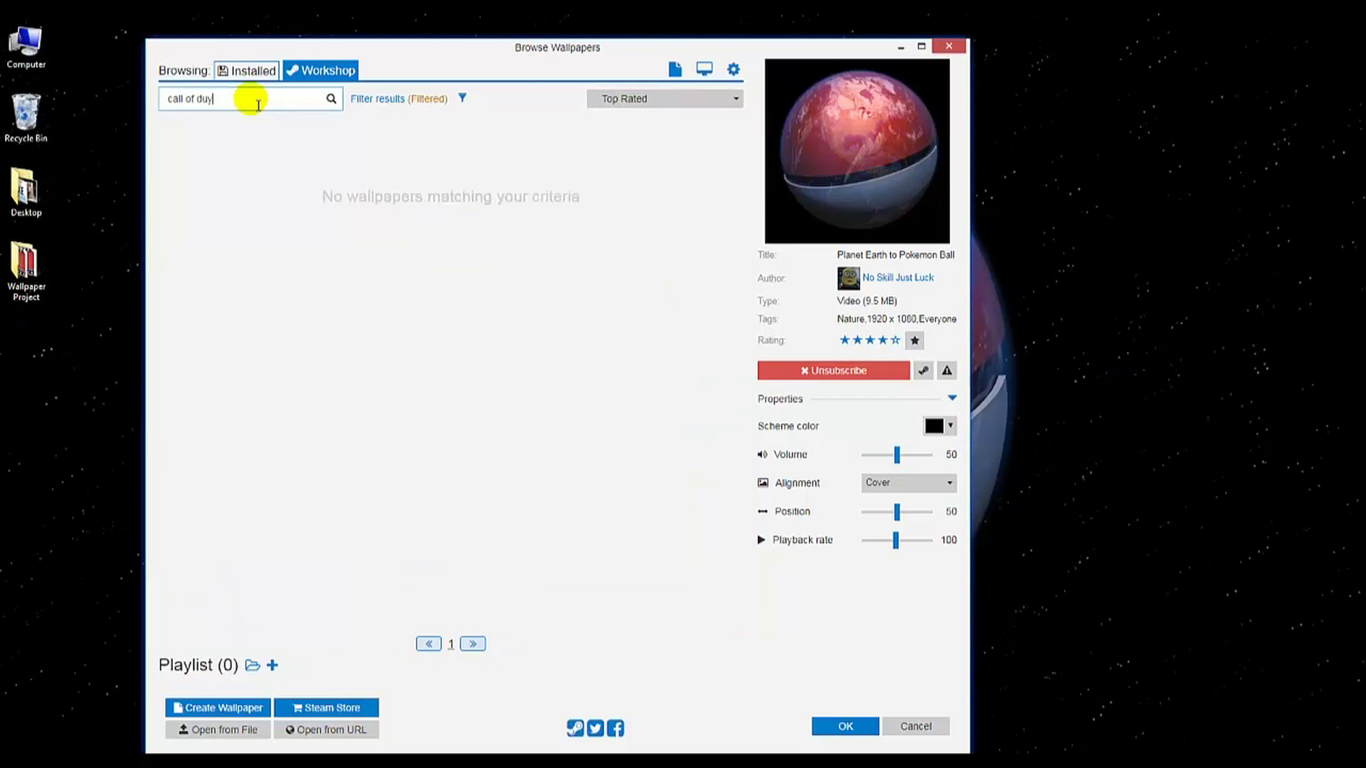
pyautogui.press('BackSpace')
pyautogui.press('BackSpace')
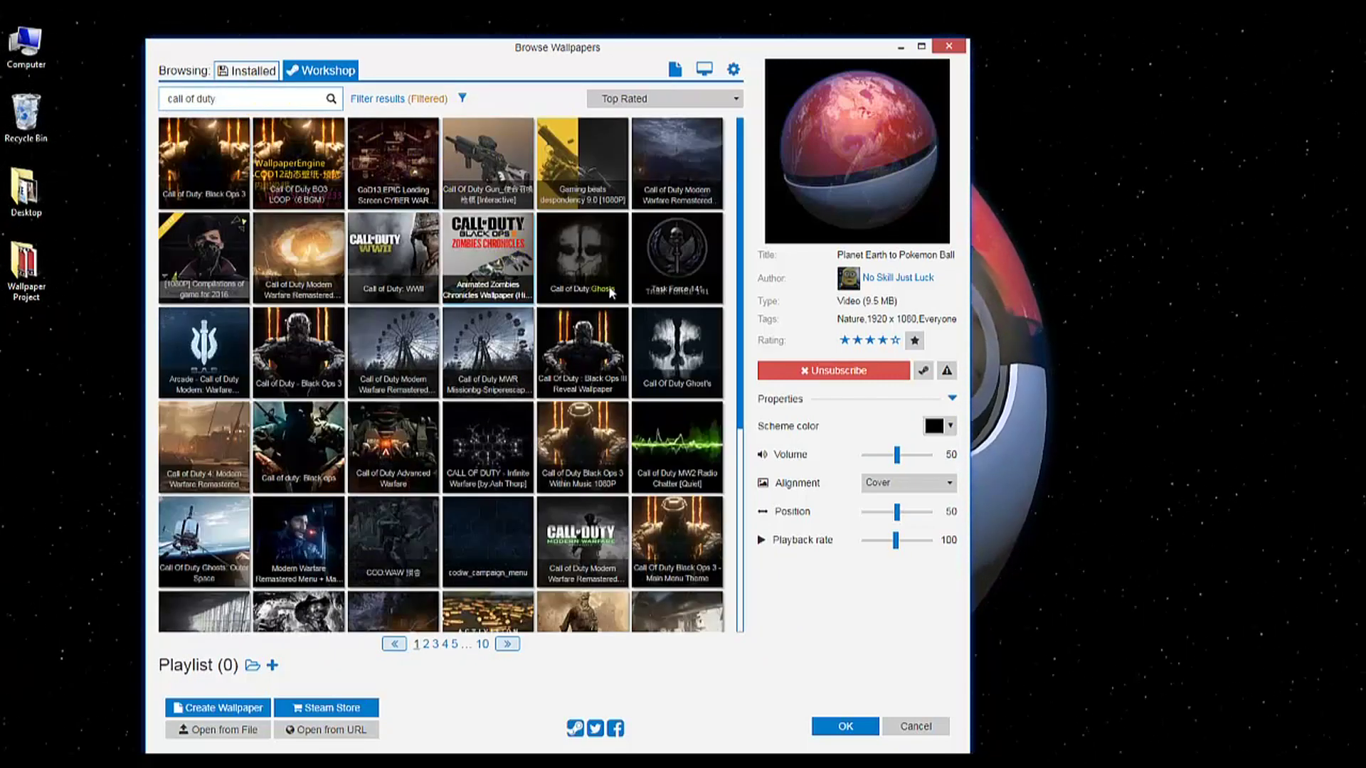
pyautogui.scroll(-5, 629, 400)
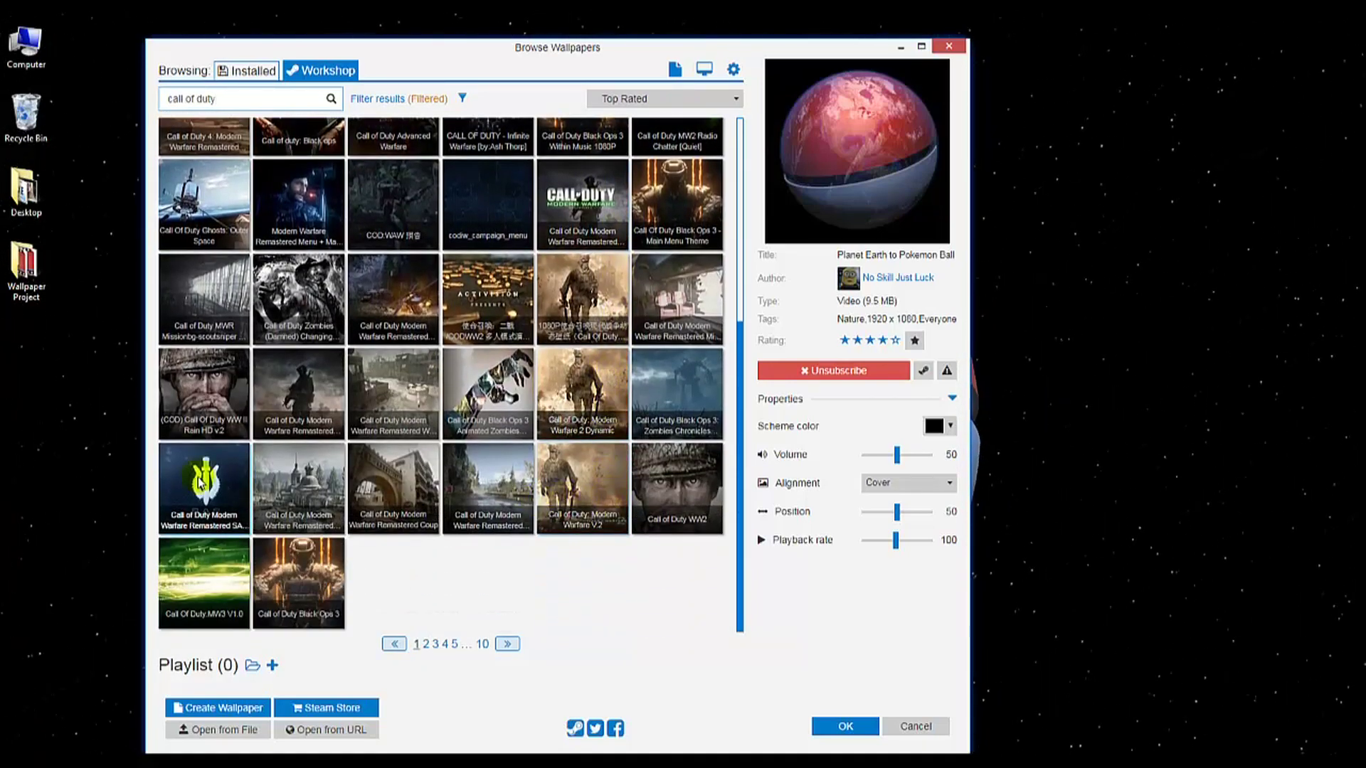
pyautogui.click(207, 475)
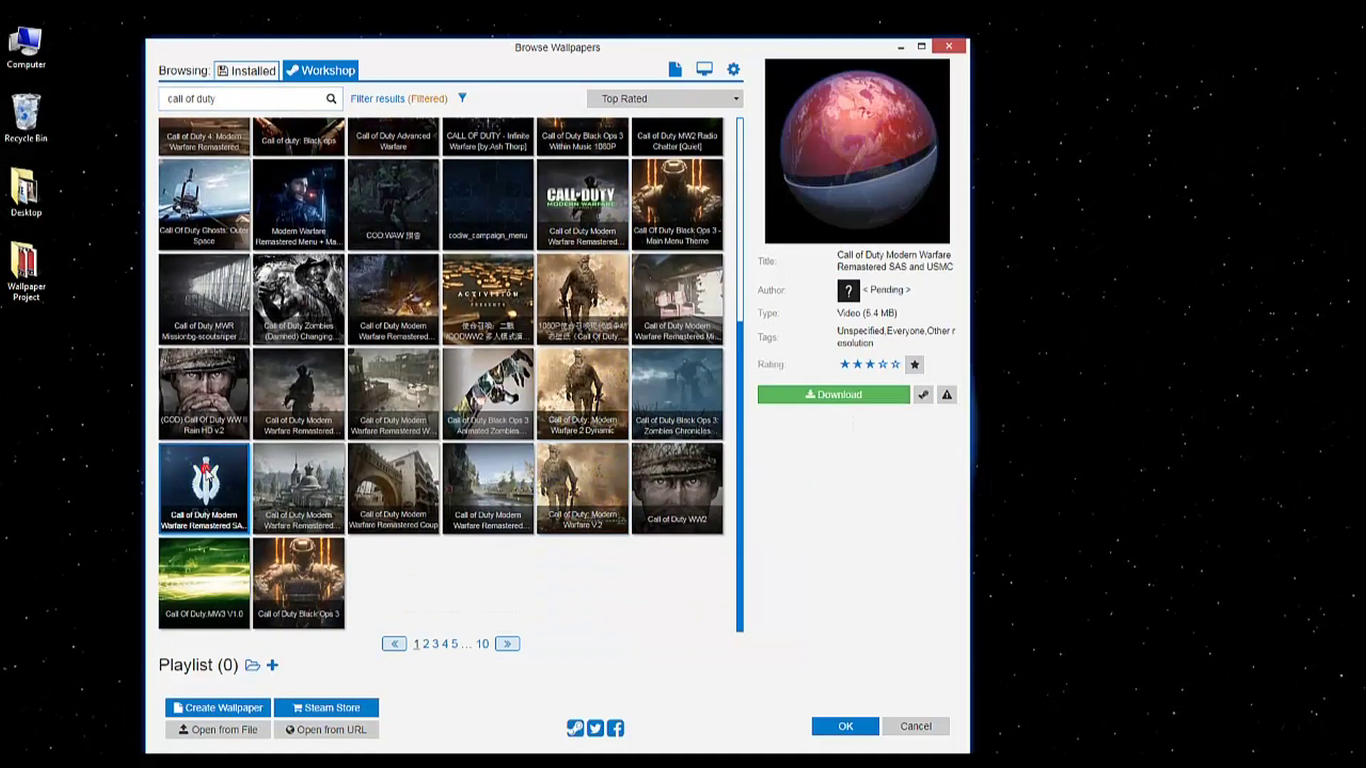
pyautogui.click(822, 396)
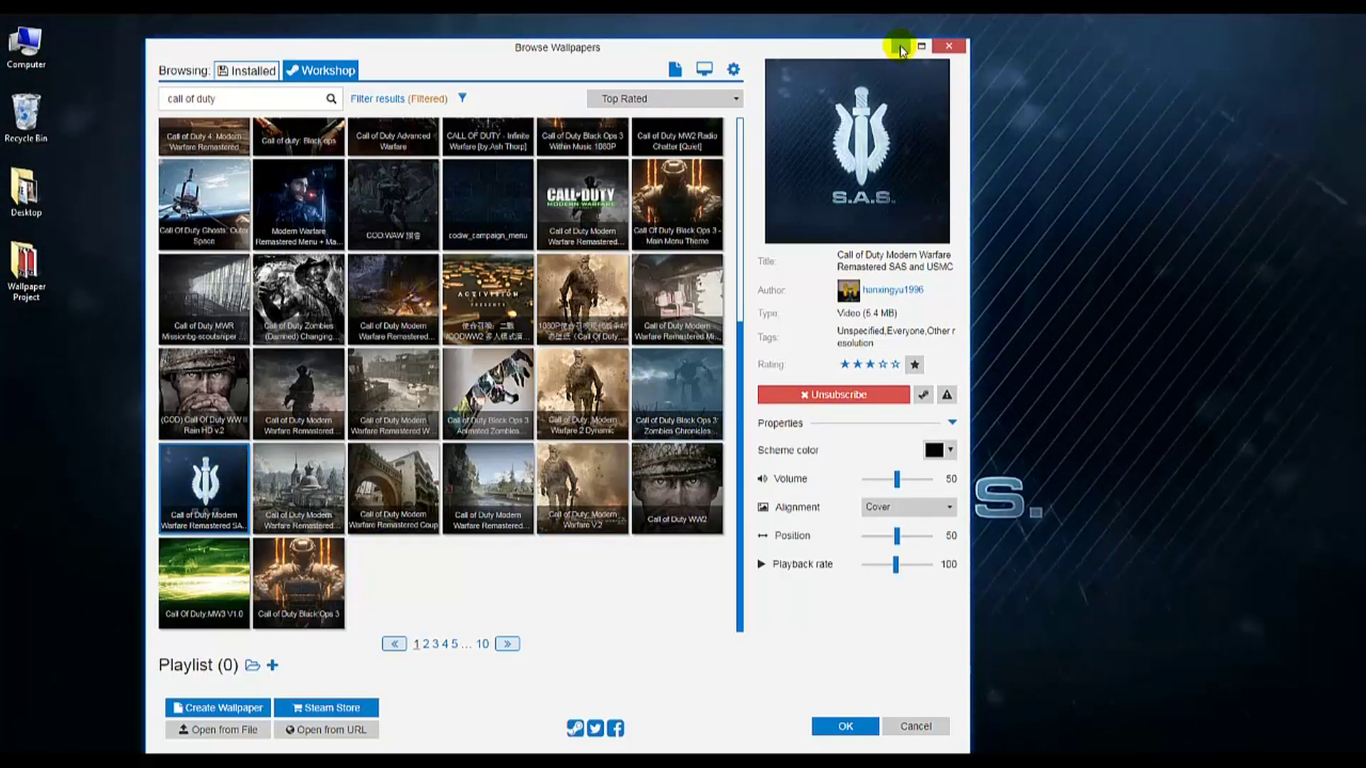
pyautogui.click(899, 47)
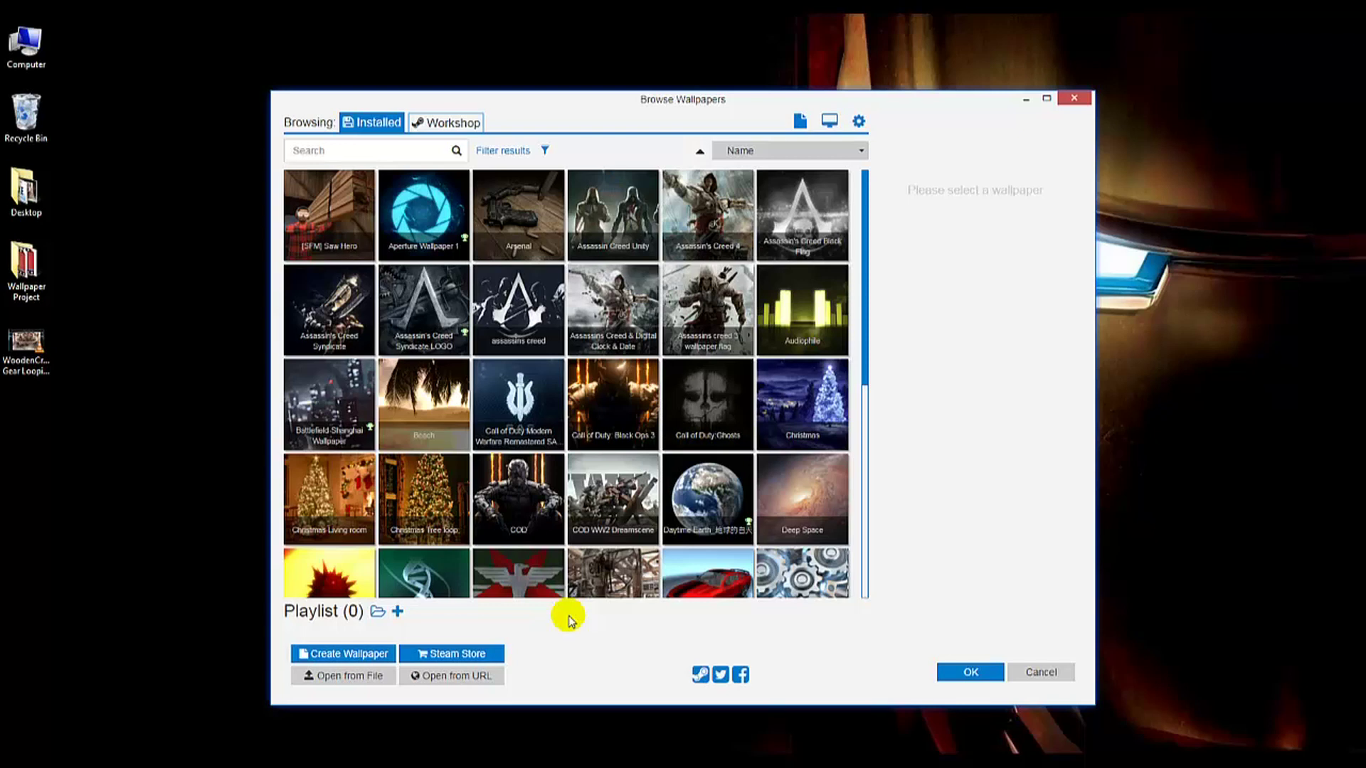
# Import WoodenCreationz Gear Looping.mp4 from the Desktop and preview it as the wallpaper
pyautogui.click(383, 675)
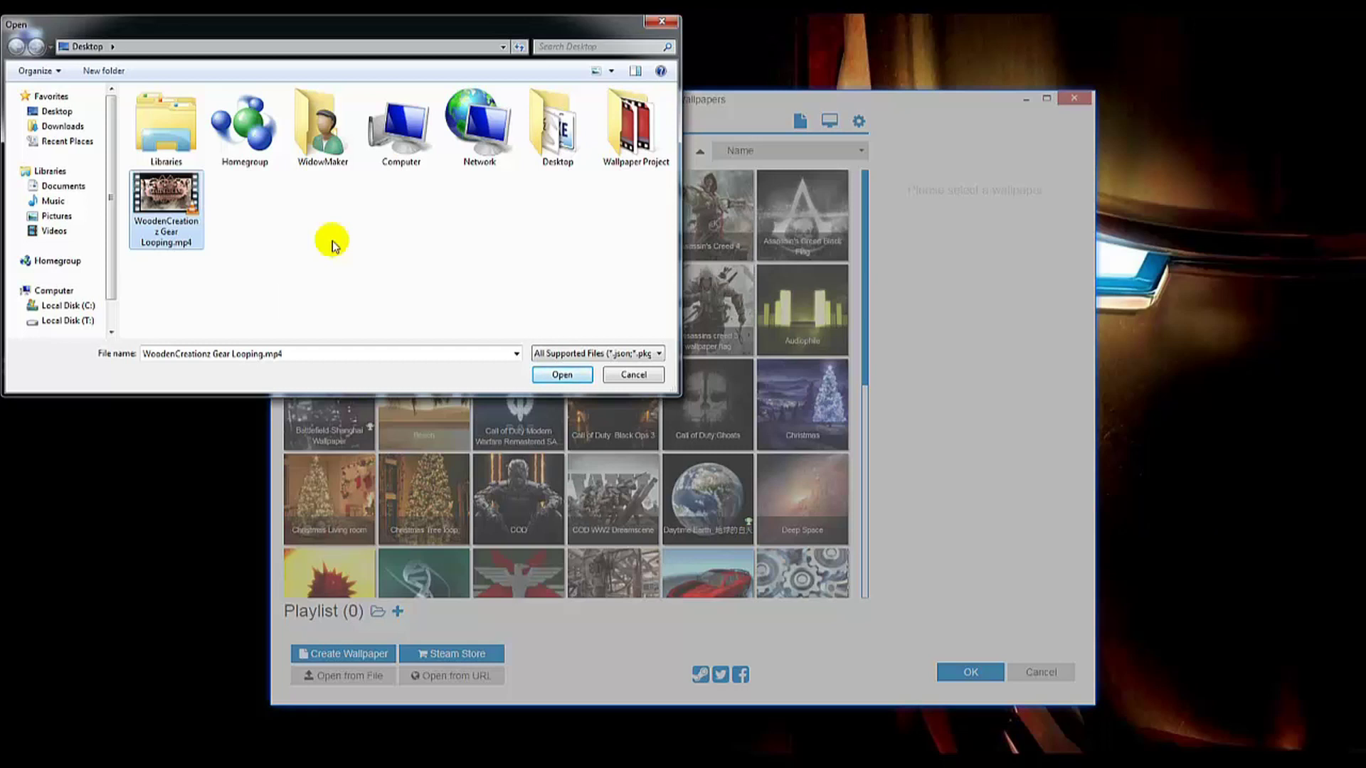
pyautogui.click(542, 375)
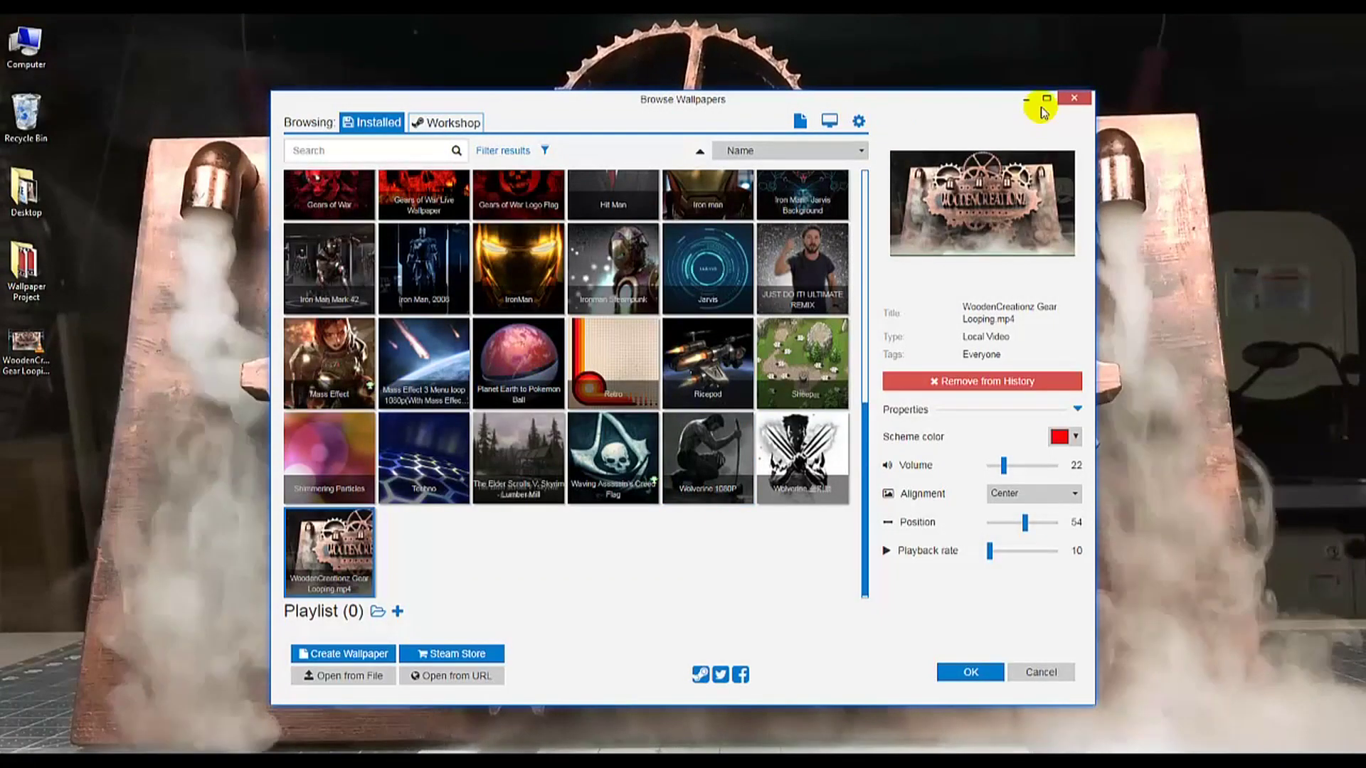
pyautogui.click(1027, 99)
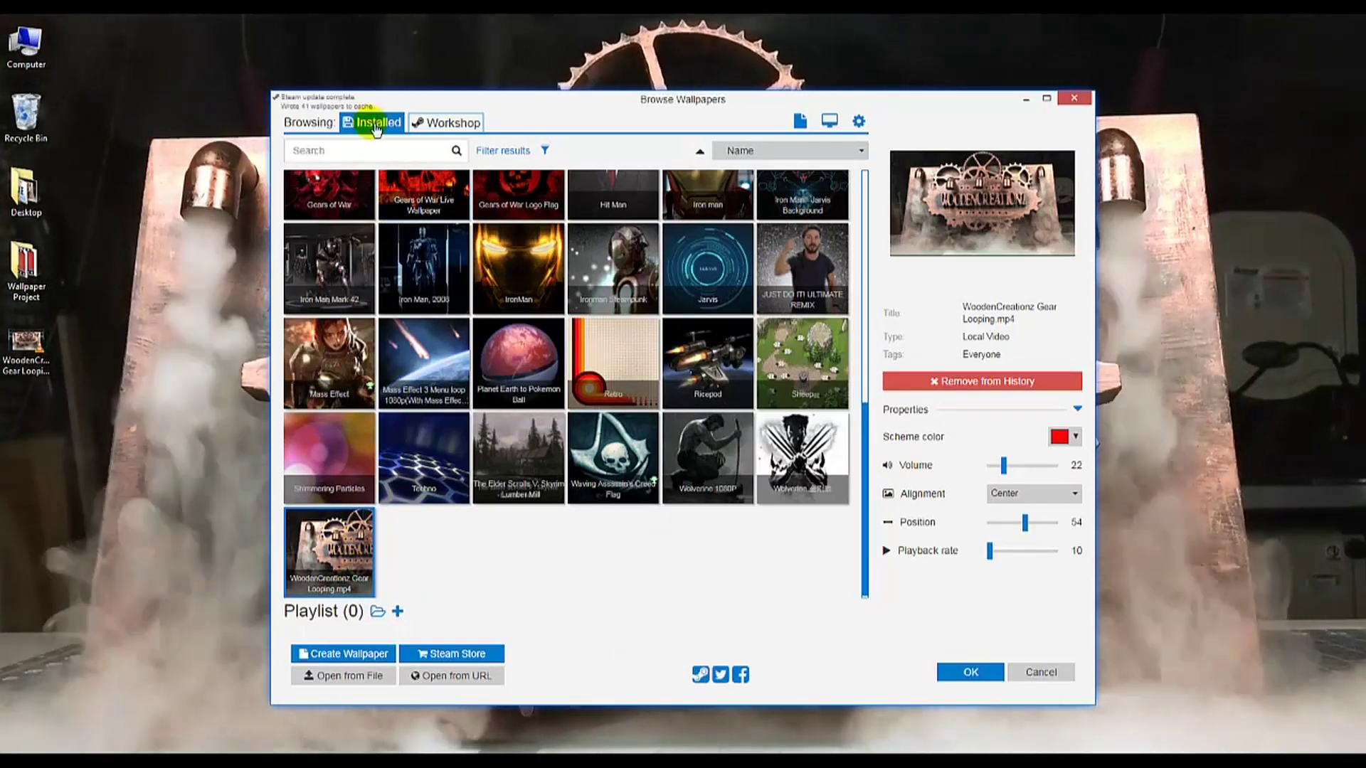
# Briefly switch to the Mass Effect wallpaper, reposition the browser, then reselect the gear video
pyautogui.click(366, 399)
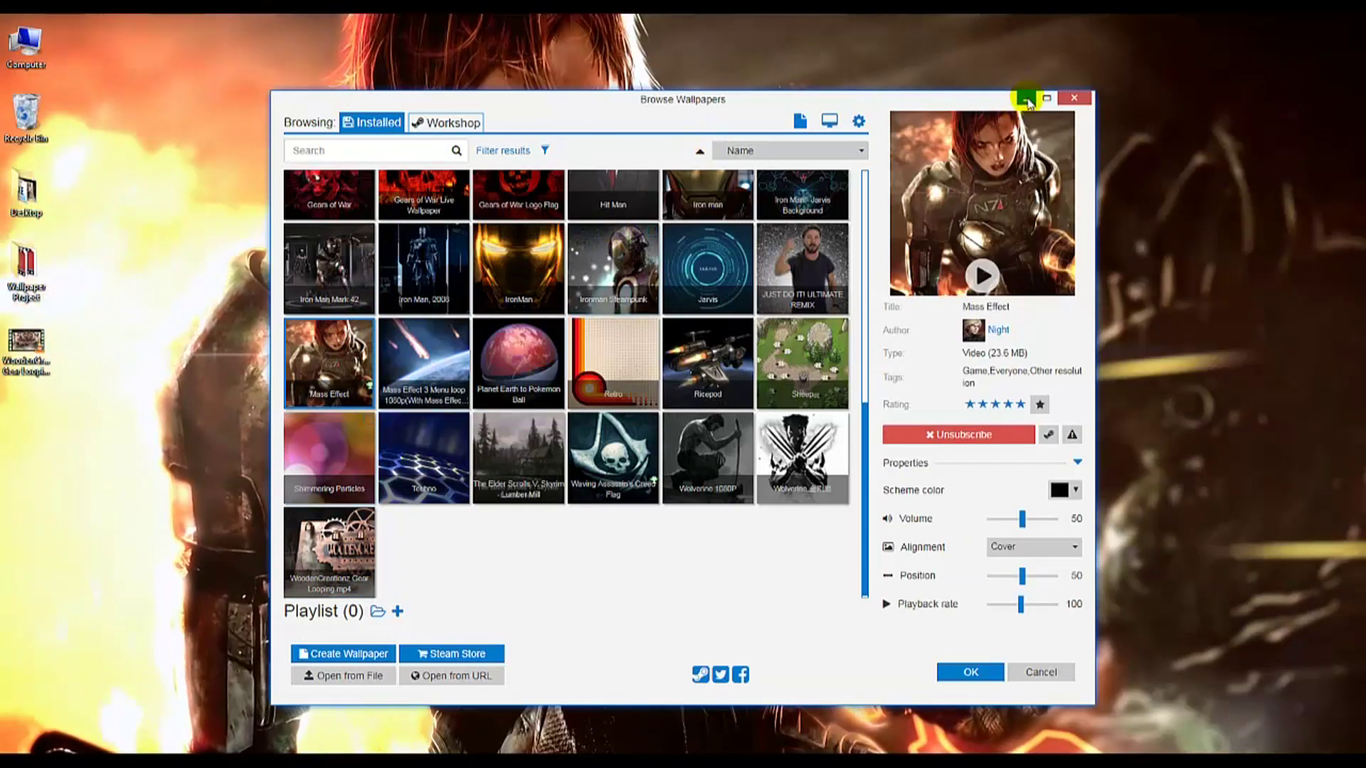
pyautogui.moveTo(987, 99); pyautogui.dragTo(930, 60)
pyautogui.click(319, 510)
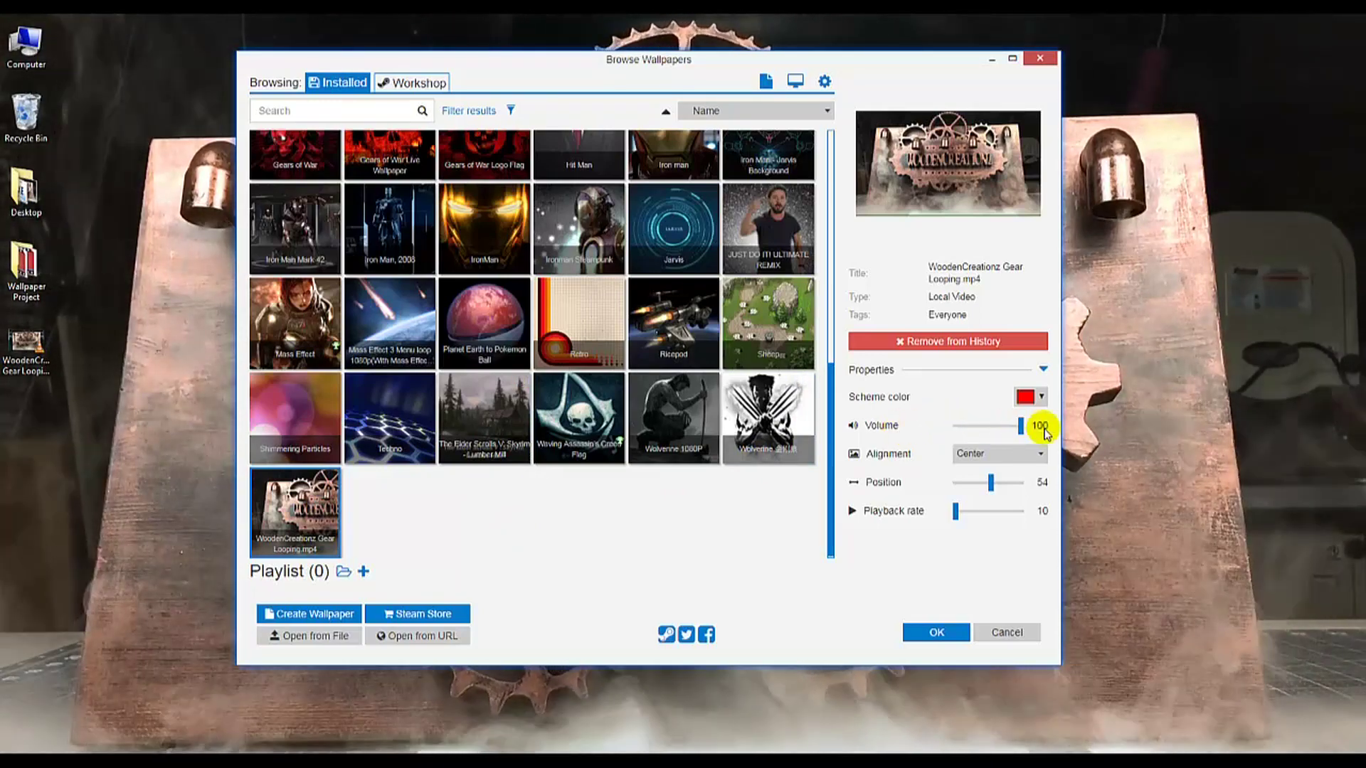
# Set the gear video's volume to 16, keep Center alignment and playback rate 10
pyautogui.moveTo(1034, 430); pyautogui.dragTo(986, 427)
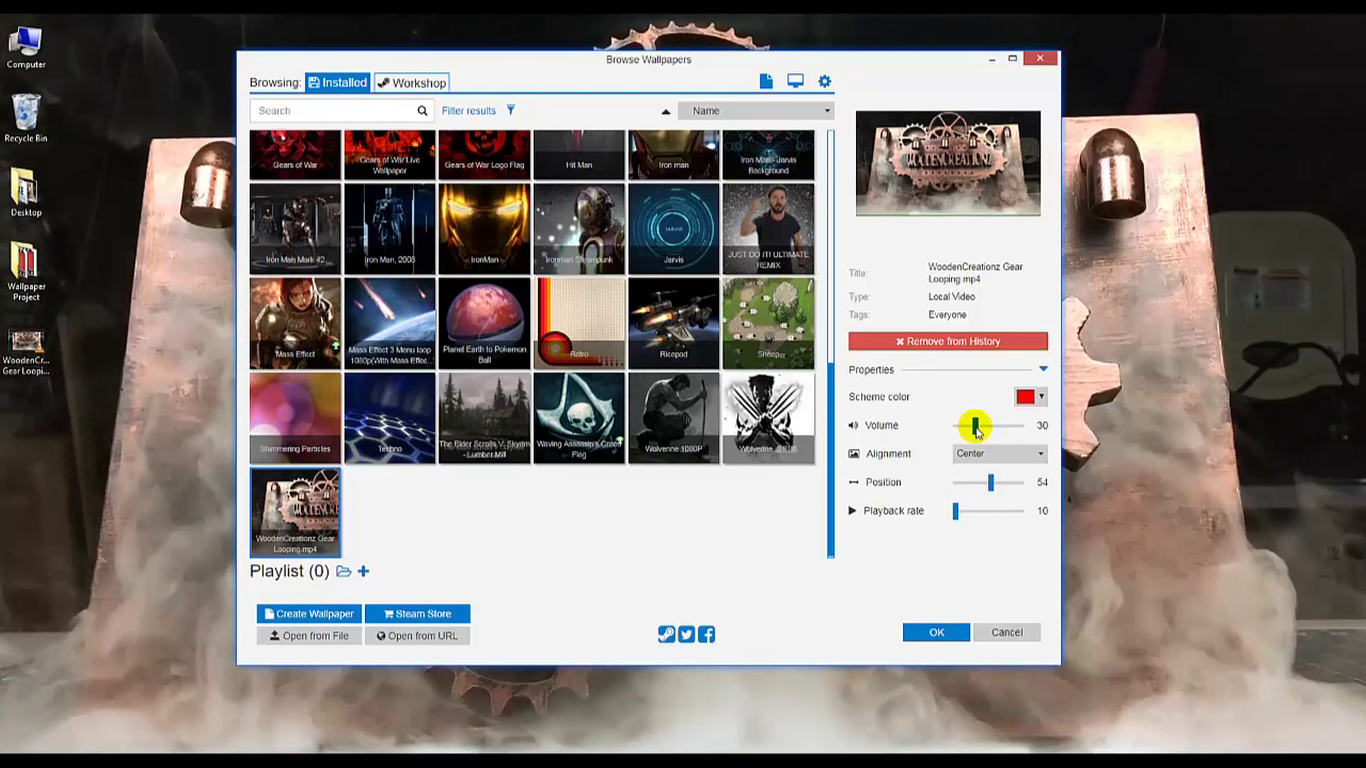
pyautogui.moveTo(974, 426); pyautogui.dragTo(967, 426)
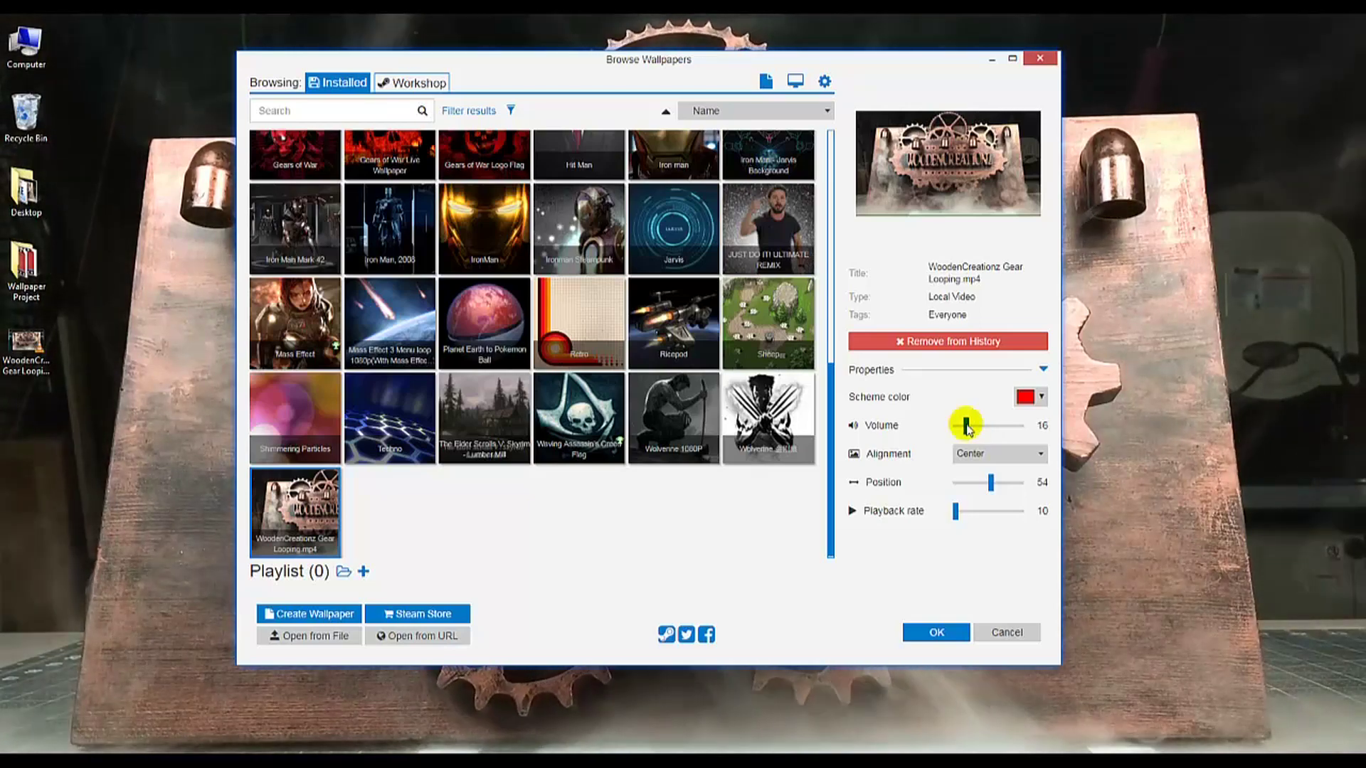
pyautogui.click(996, 453)
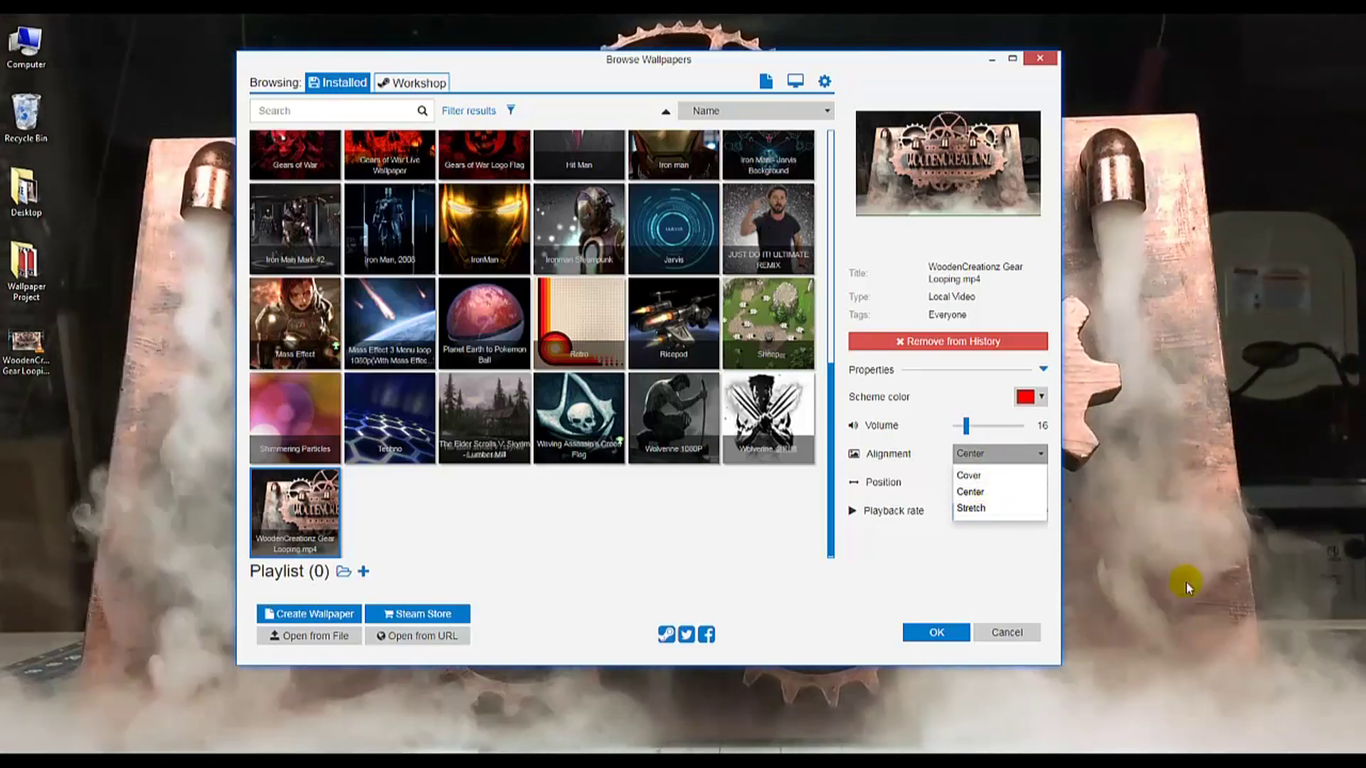
pyautogui.click(923, 549)
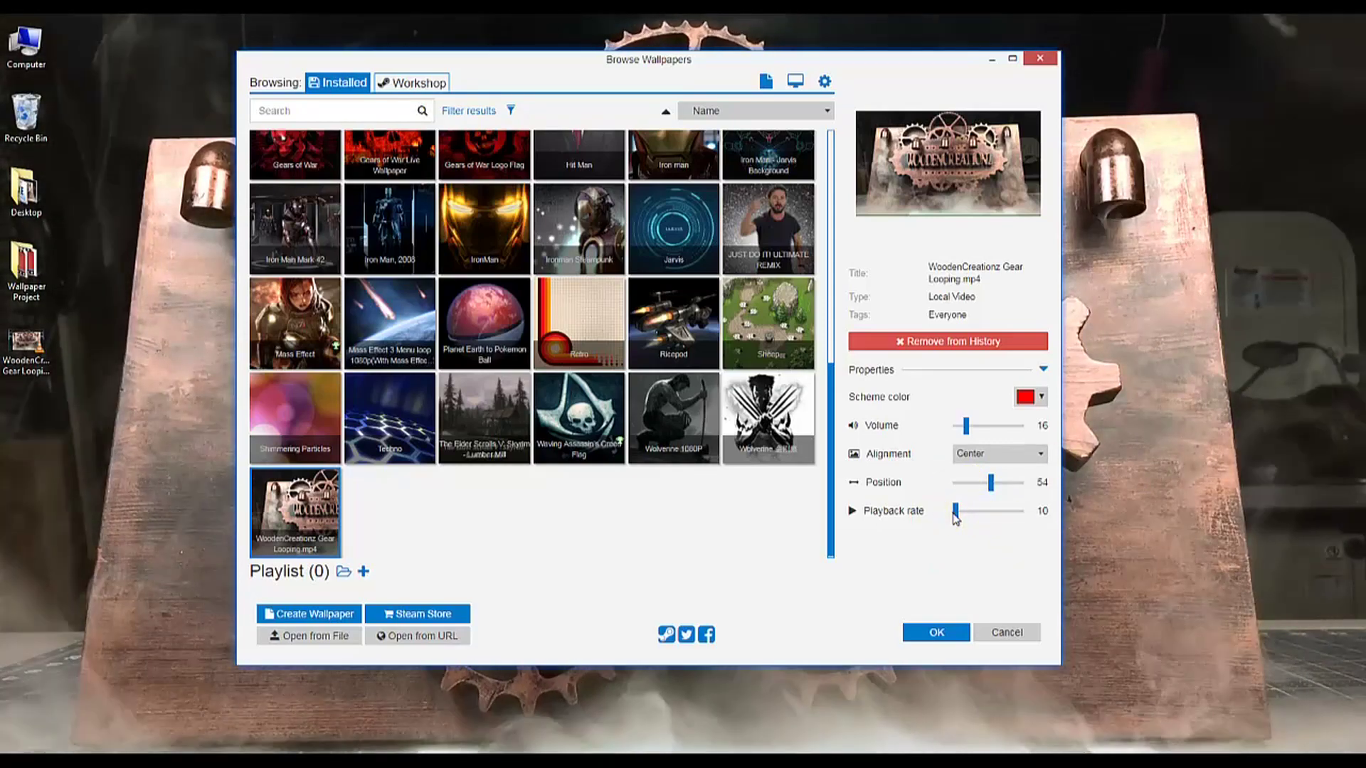
pyautogui.moveTo(954, 512); pyautogui.dragTo(1022, 511)
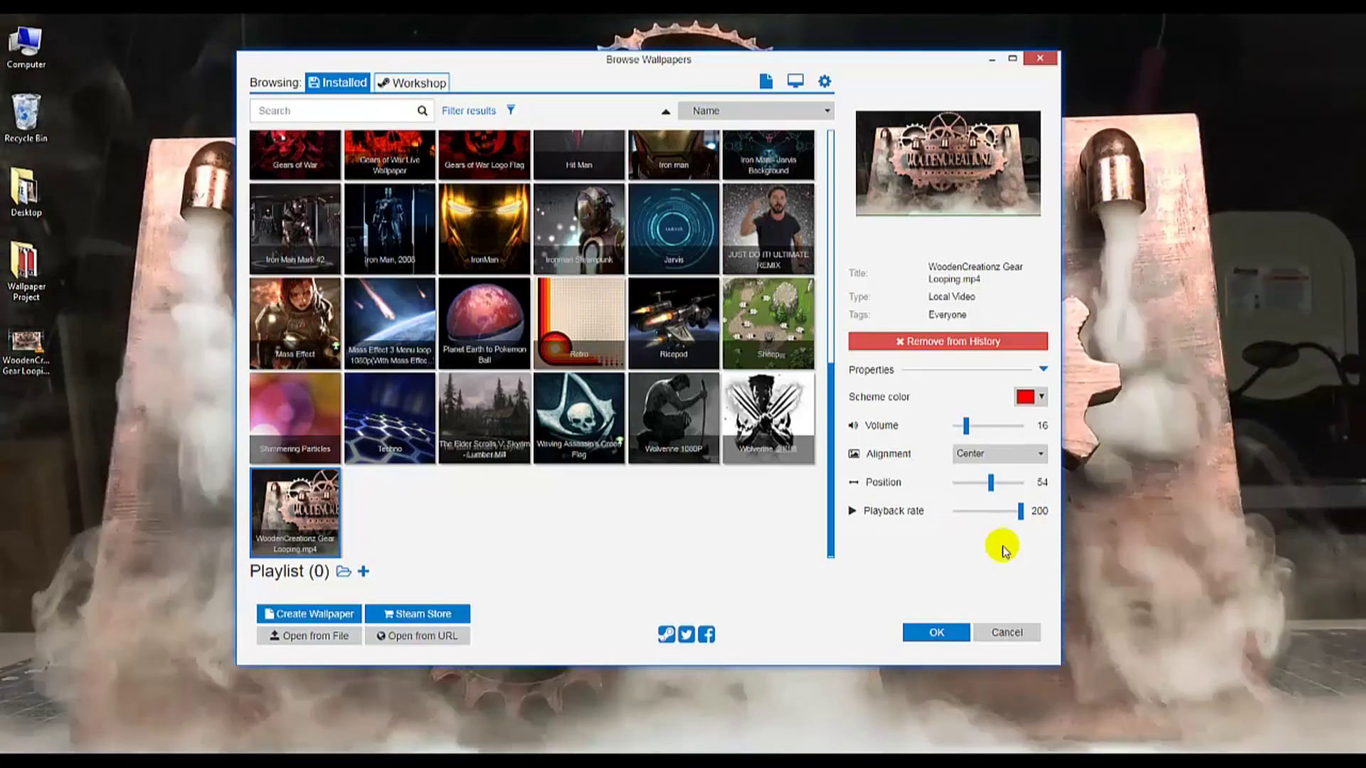
pyautogui.moveTo(1020, 511); pyautogui.dragTo(911, 527)
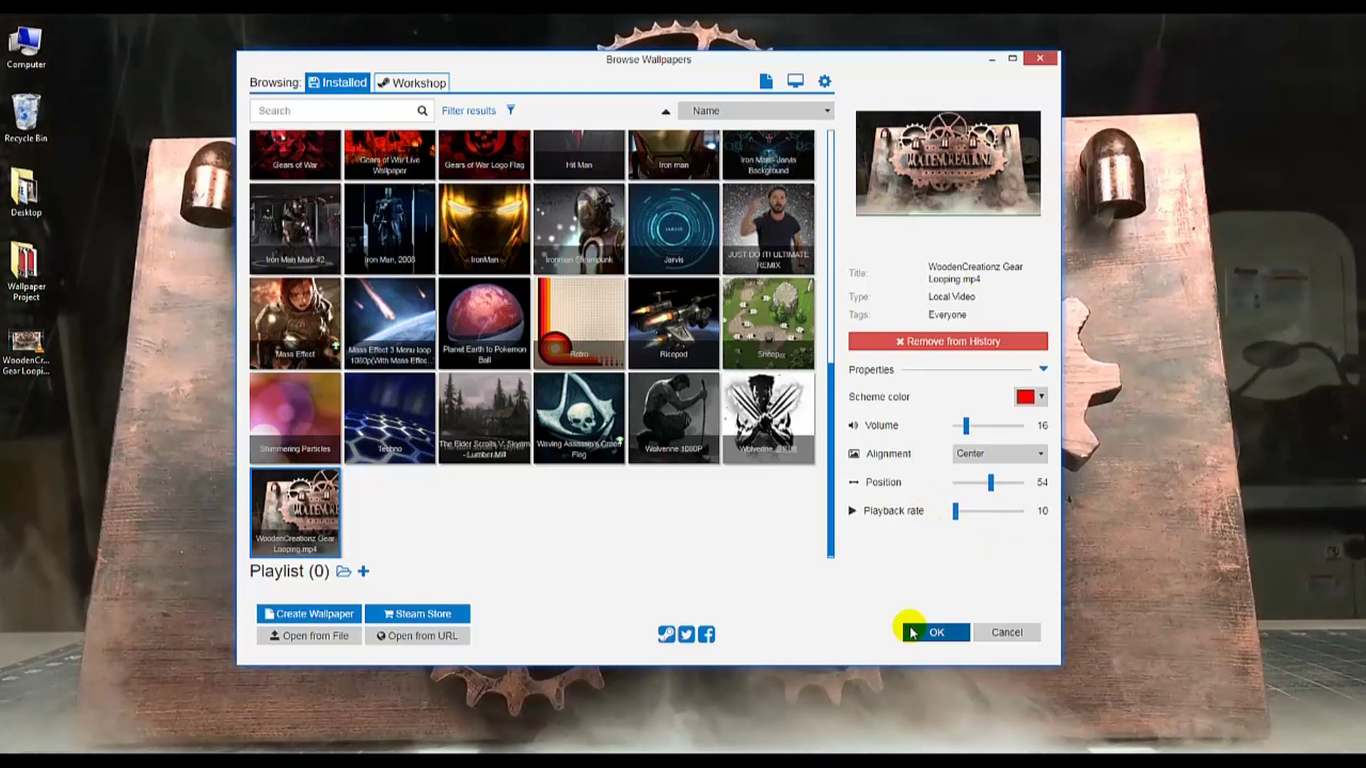
pyautogui.click(991, 60)
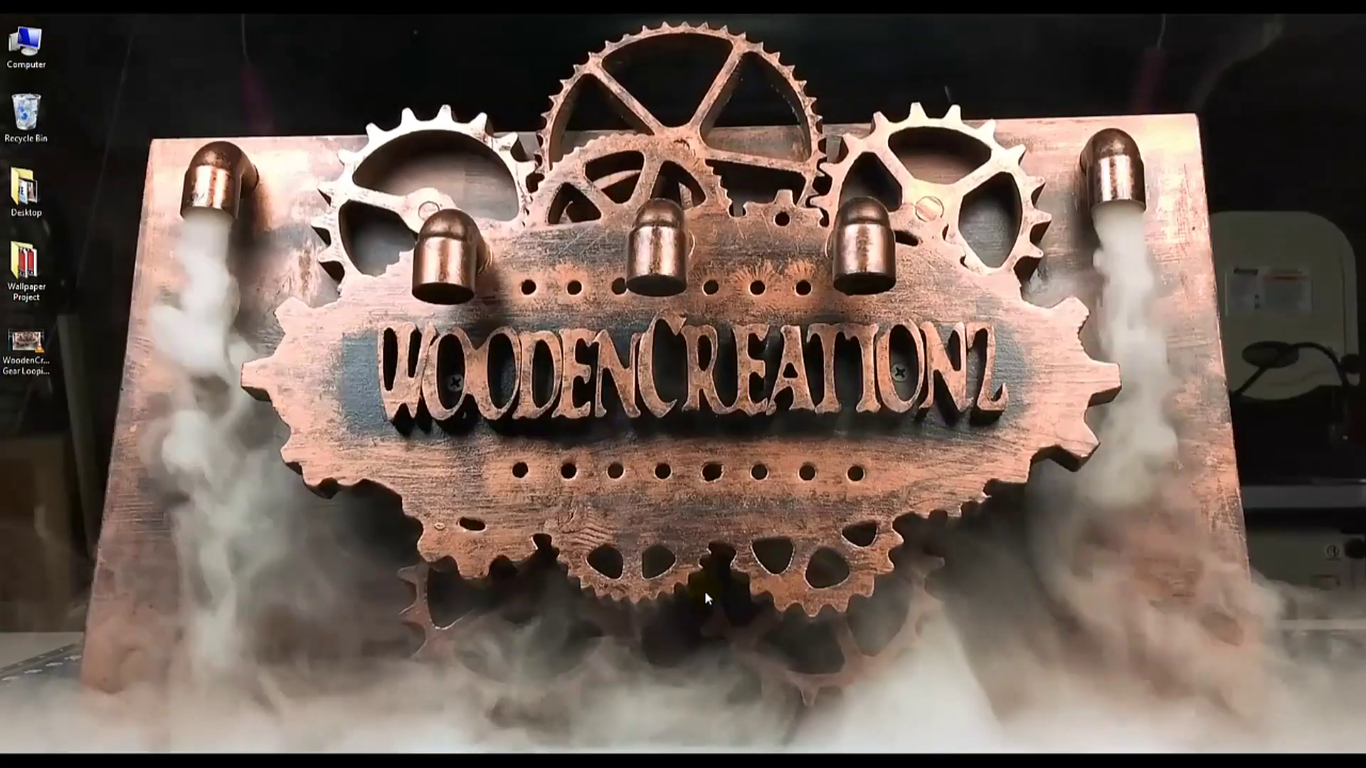
# Leave the WoodenCreationz gear video playing across the desktop behind the icons
pyautogui.click(704, 590)
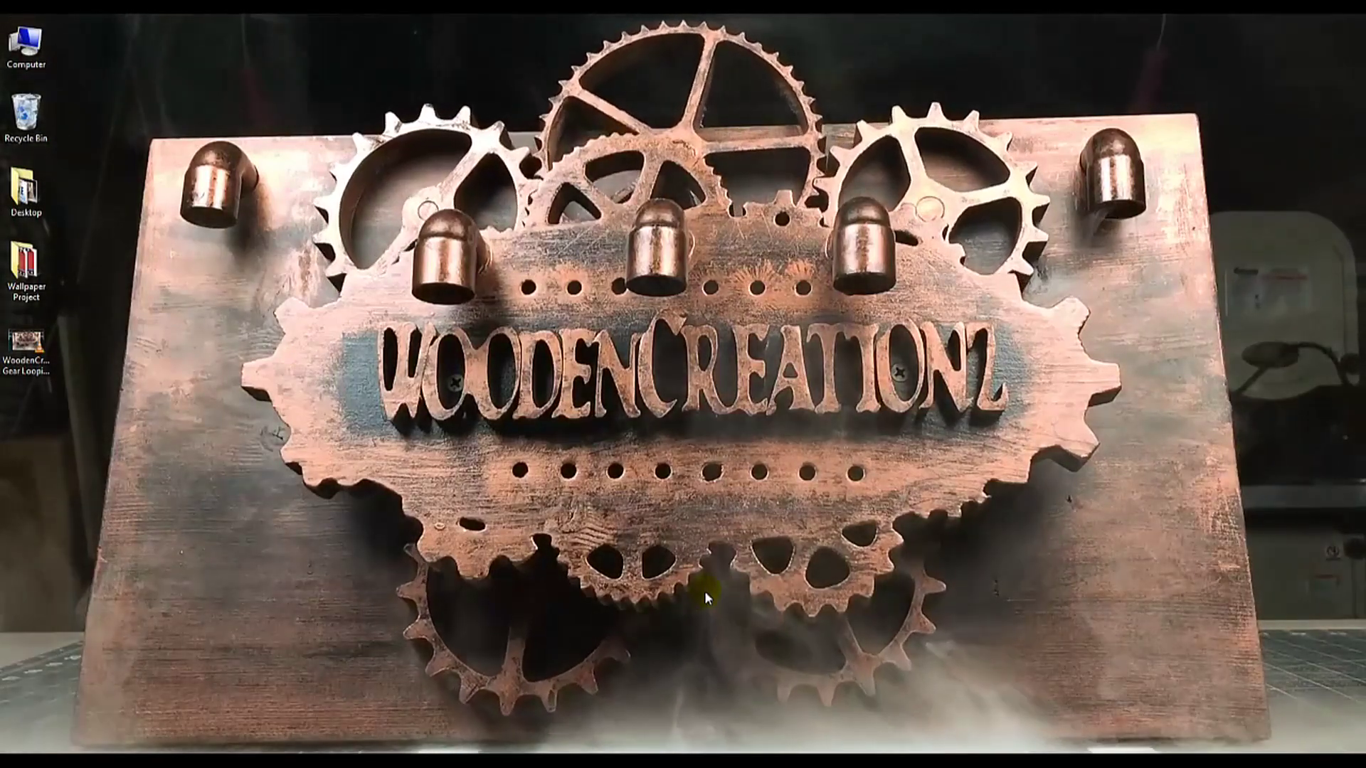
pyautogui.click(704, 590)
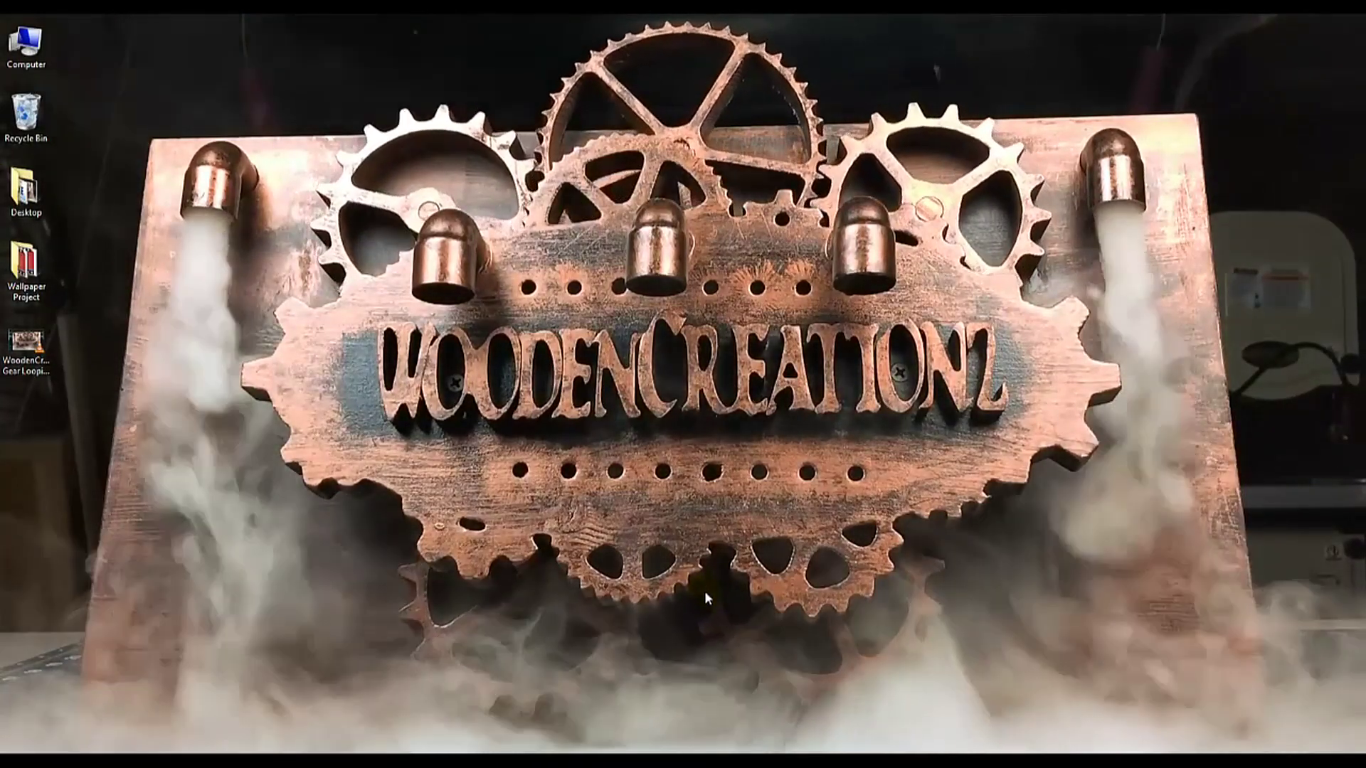
pyautogui.click(704, 590)
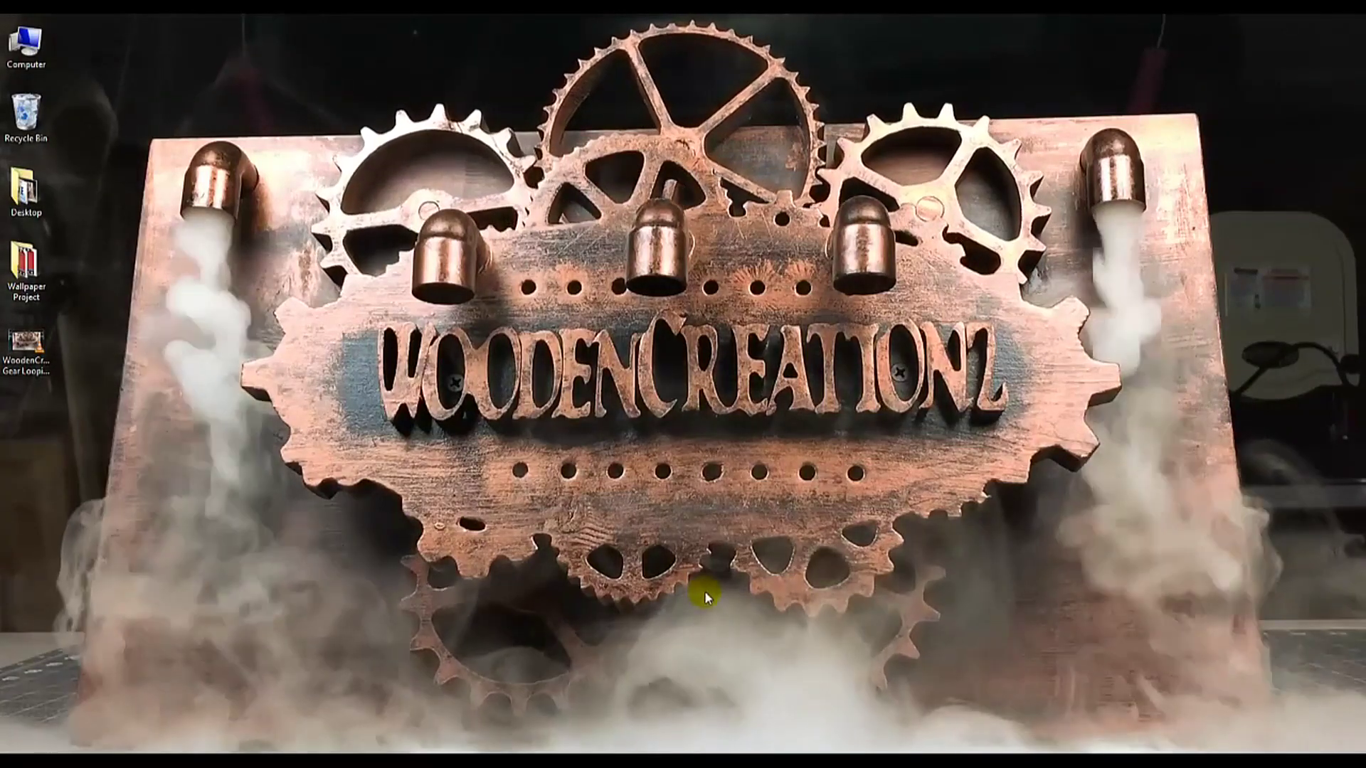